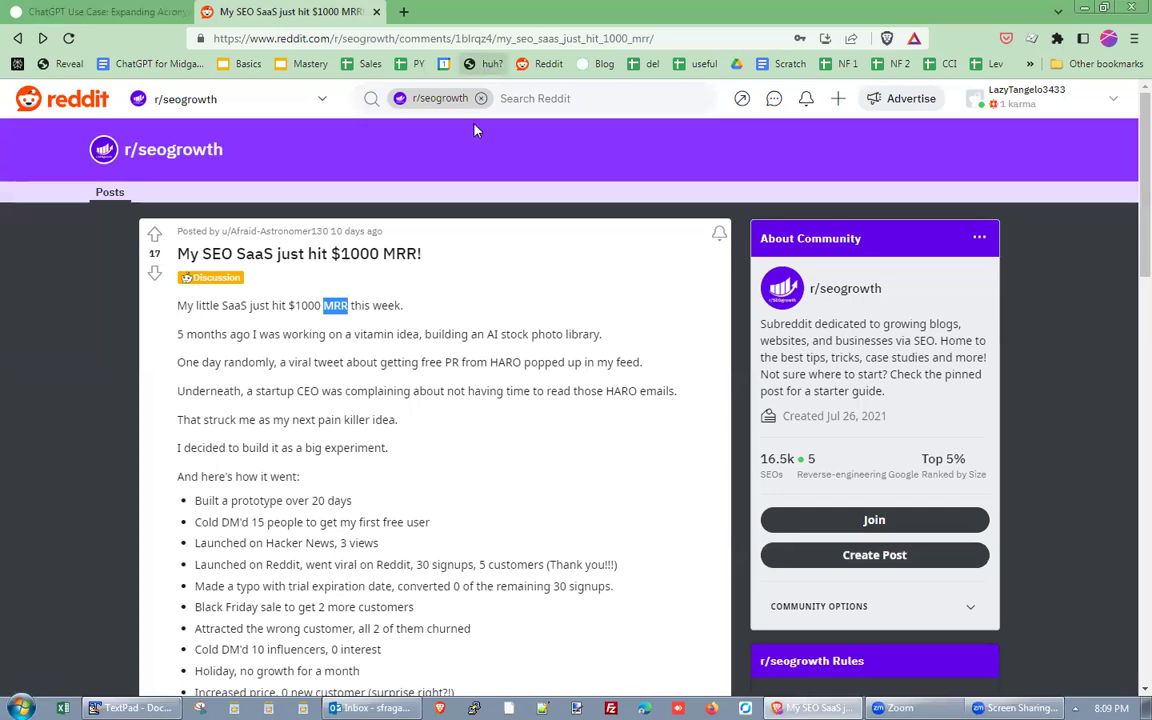
# Step: Expand the acronyms MRR and HARO in the Reddit post with the huh? bookmarklet
pyautogui.click(375, 368)
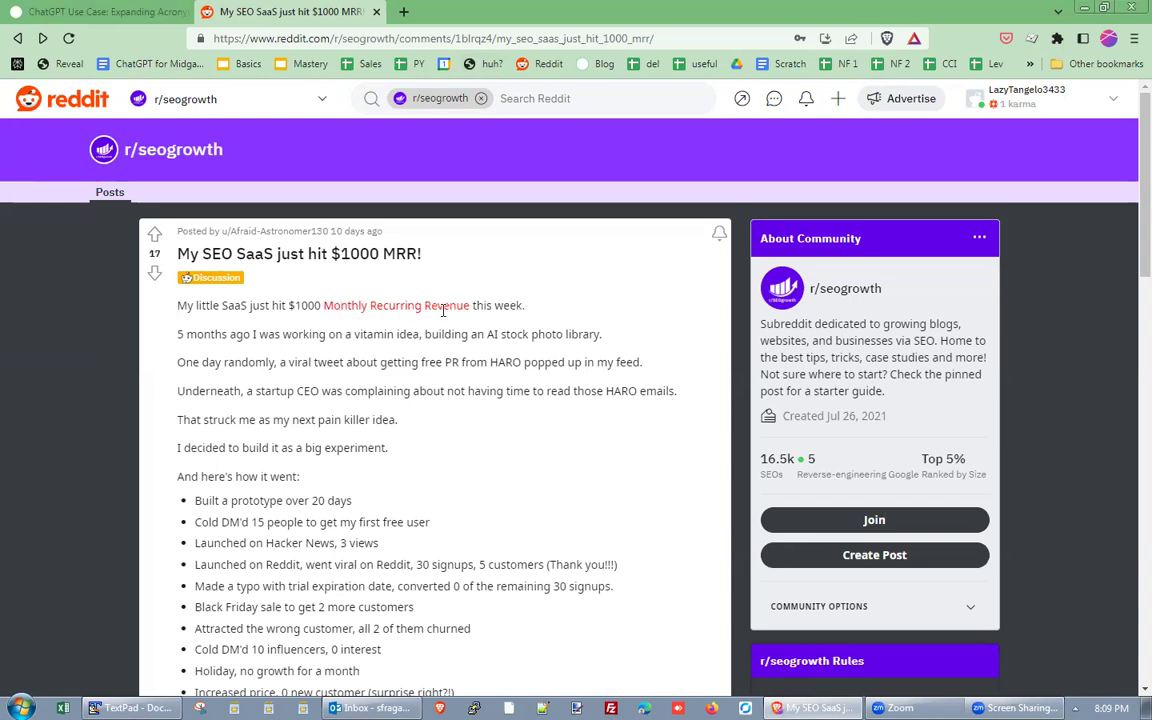
pyautogui.doubleClick(518, 362)
pyautogui.click(491, 64)
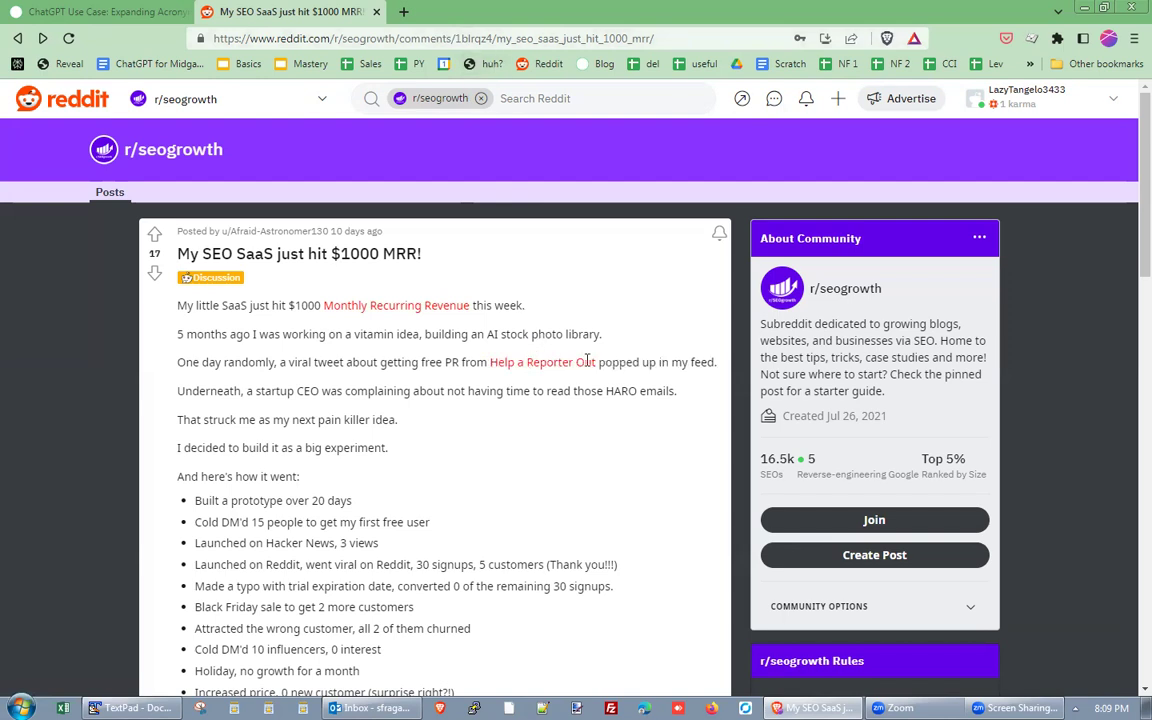
# Step: Delete the existing huh? bookmark
pyautogui.rightClick(487, 66)
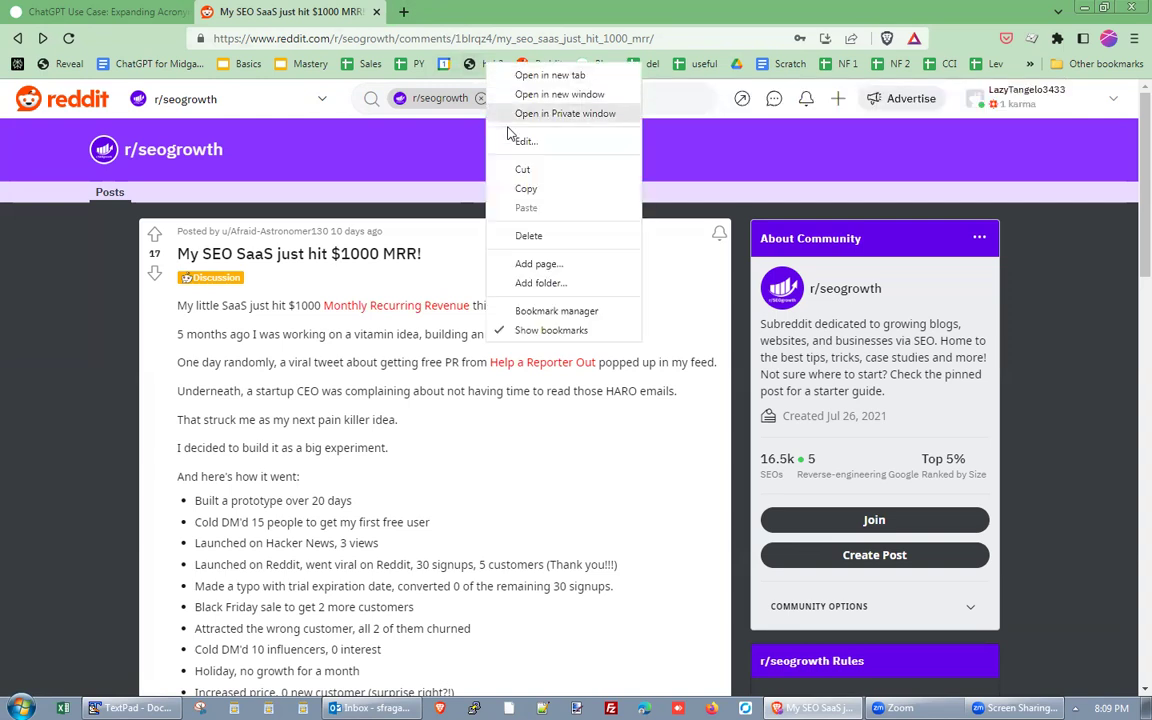
pyautogui.click(557, 238)
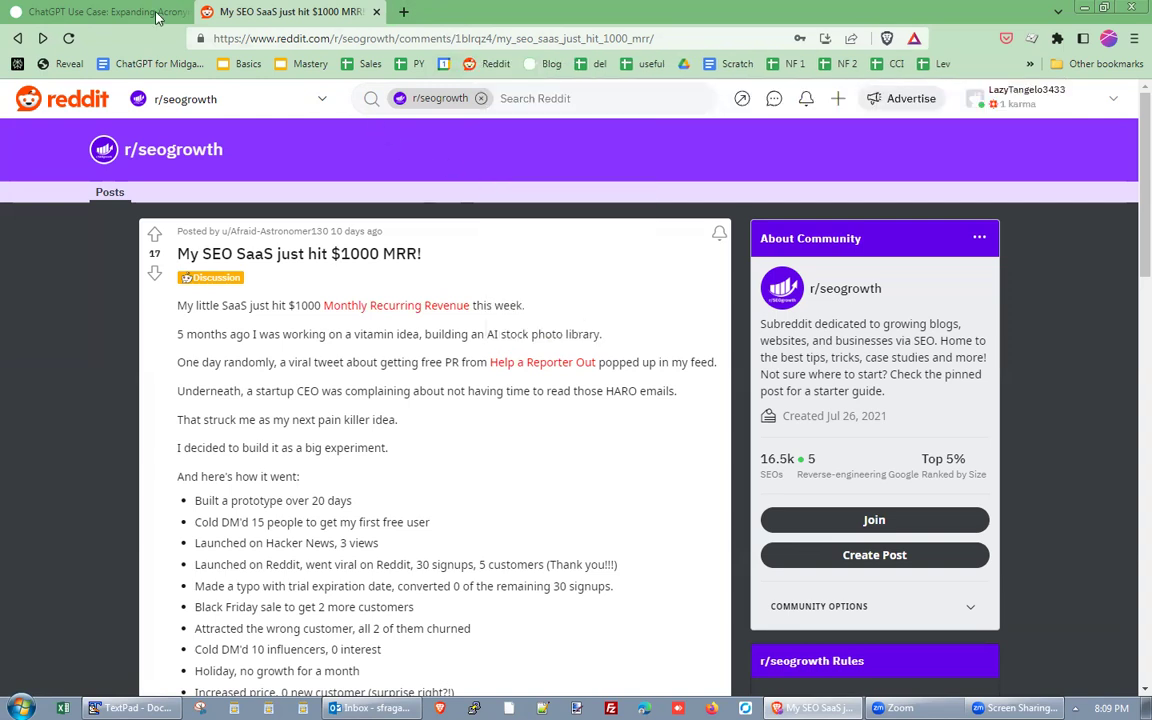
# Step: Go to the Expanding Acronyms article and find its Step 1 section on bookmarking a random website
pyautogui.click(76, 10)
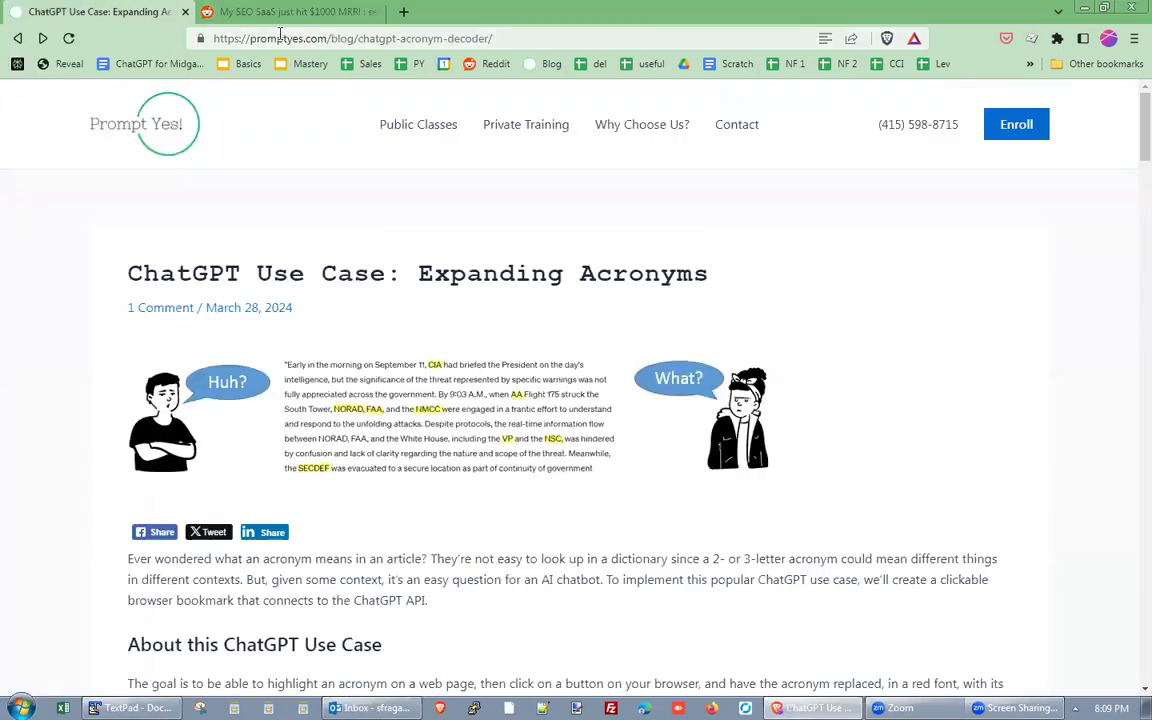
pyautogui.click(250, 36)
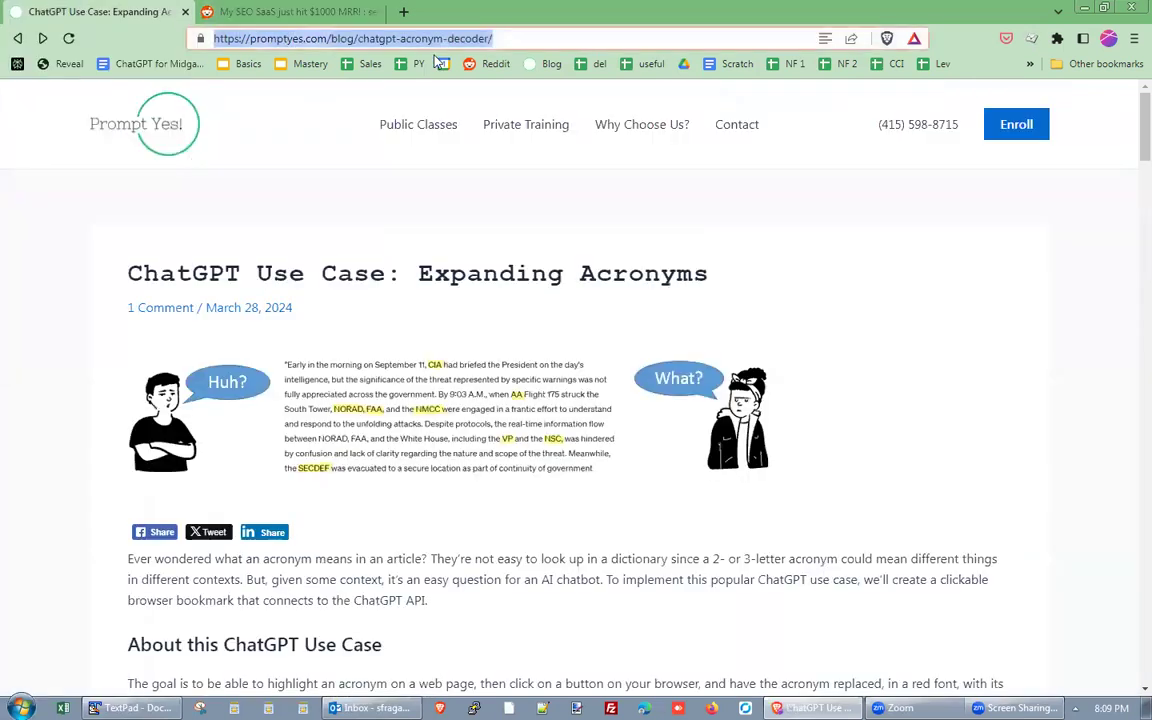
pyautogui.click(458, 189)
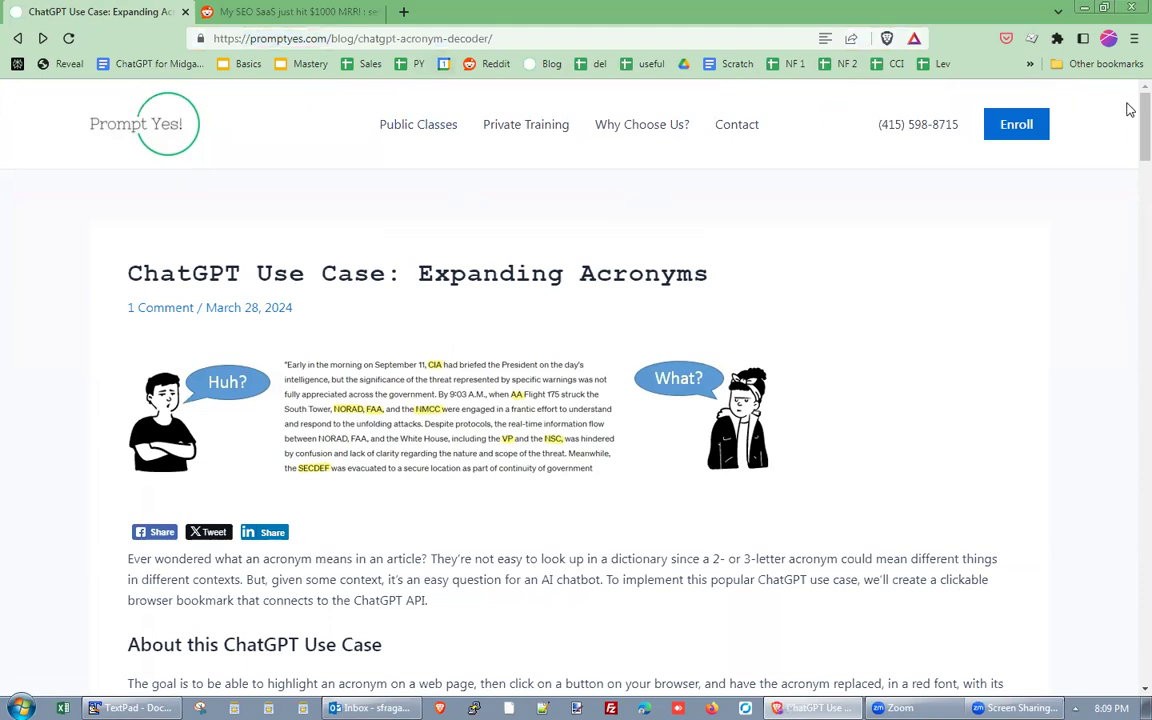
pyautogui.scroll(-2, 1127, 118)
pyautogui.scroll(-6, 1127, 135)
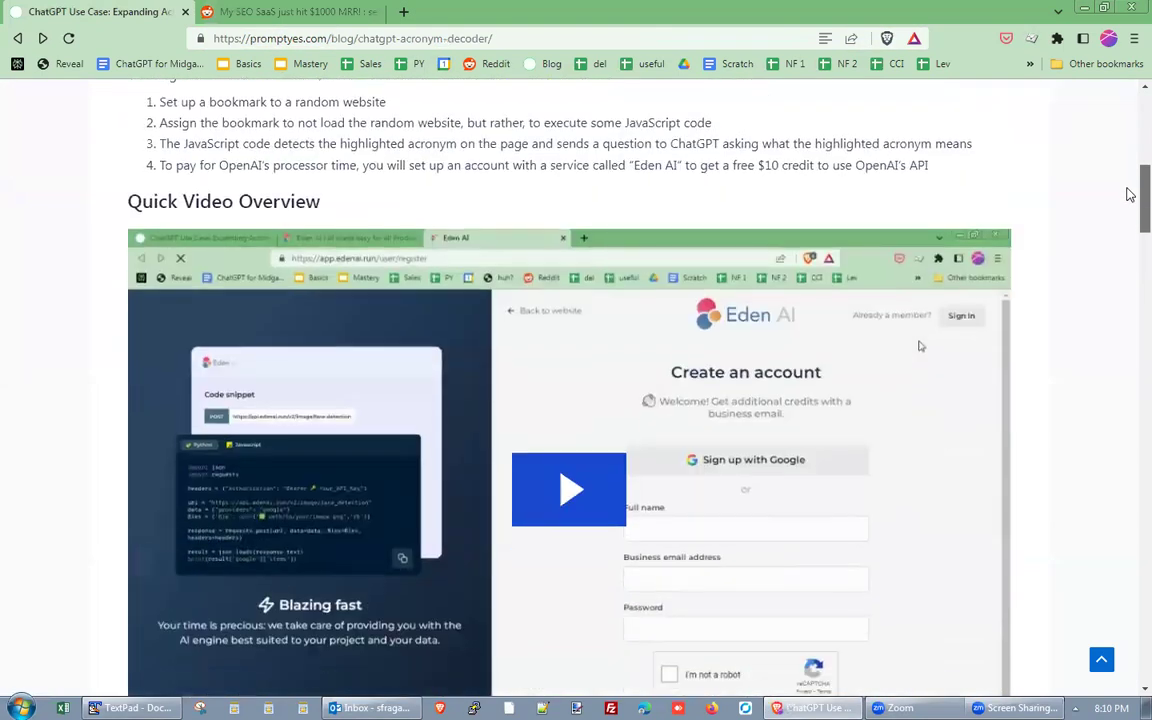
pyautogui.moveTo(1127, 201); pyautogui.dragTo(1130, 278)
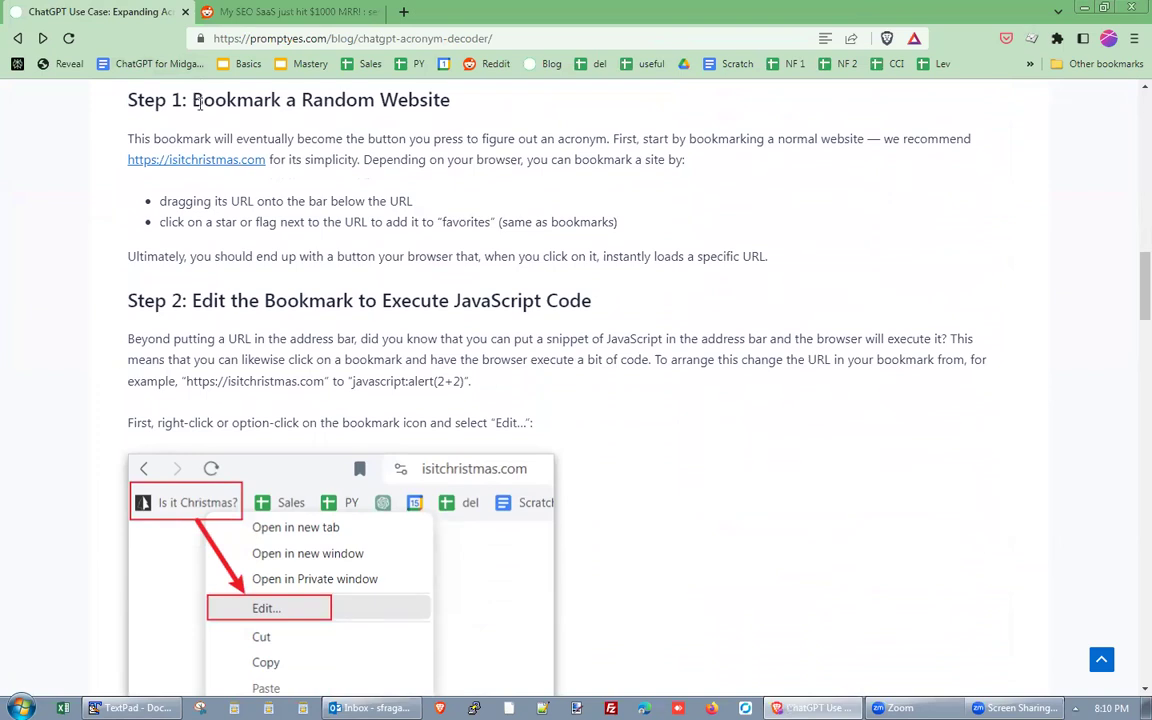
# Step: Open the article's isitchristmas.com link, bookmark the page just before the Reddit bookmark, and try the new bookmark
pyautogui.click(193, 163)
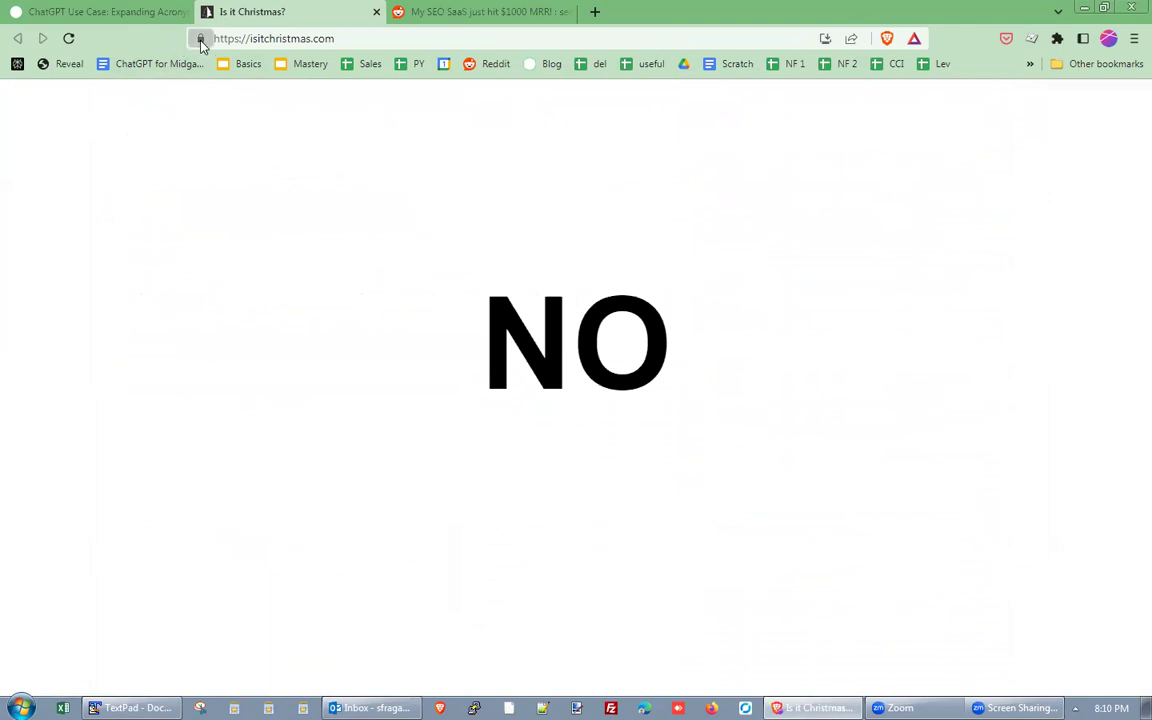
pyautogui.moveTo(201, 45); pyautogui.dragTo(458, 67)
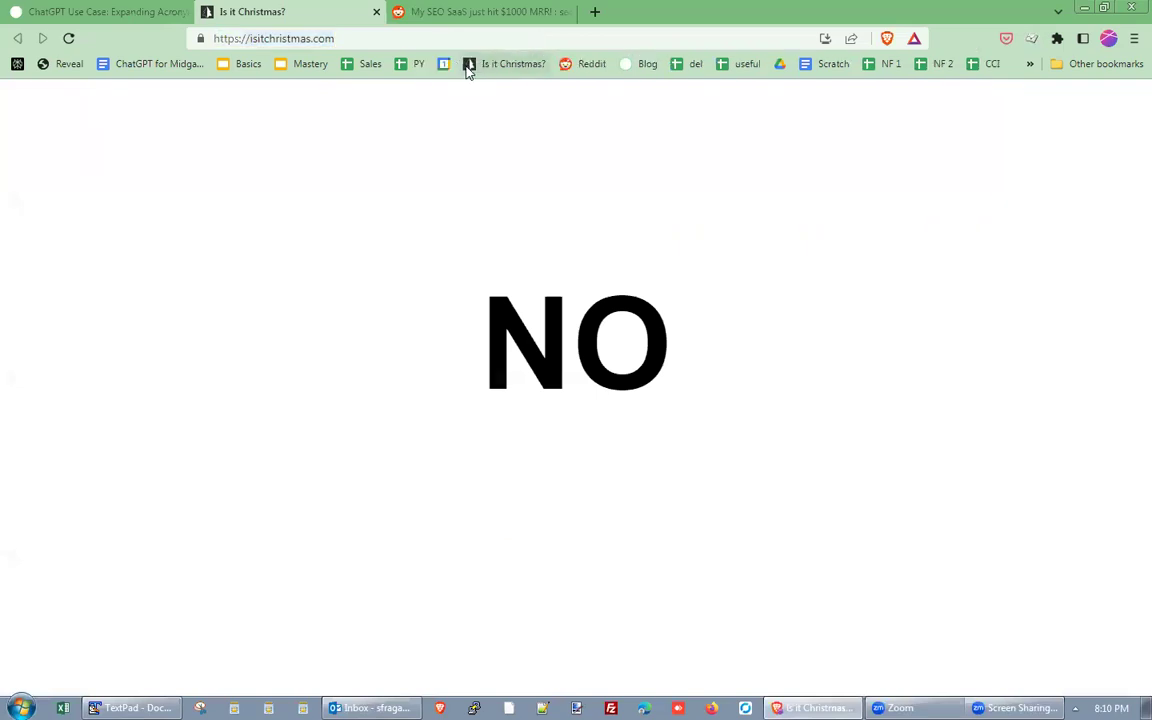
pyautogui.click(485, 66)
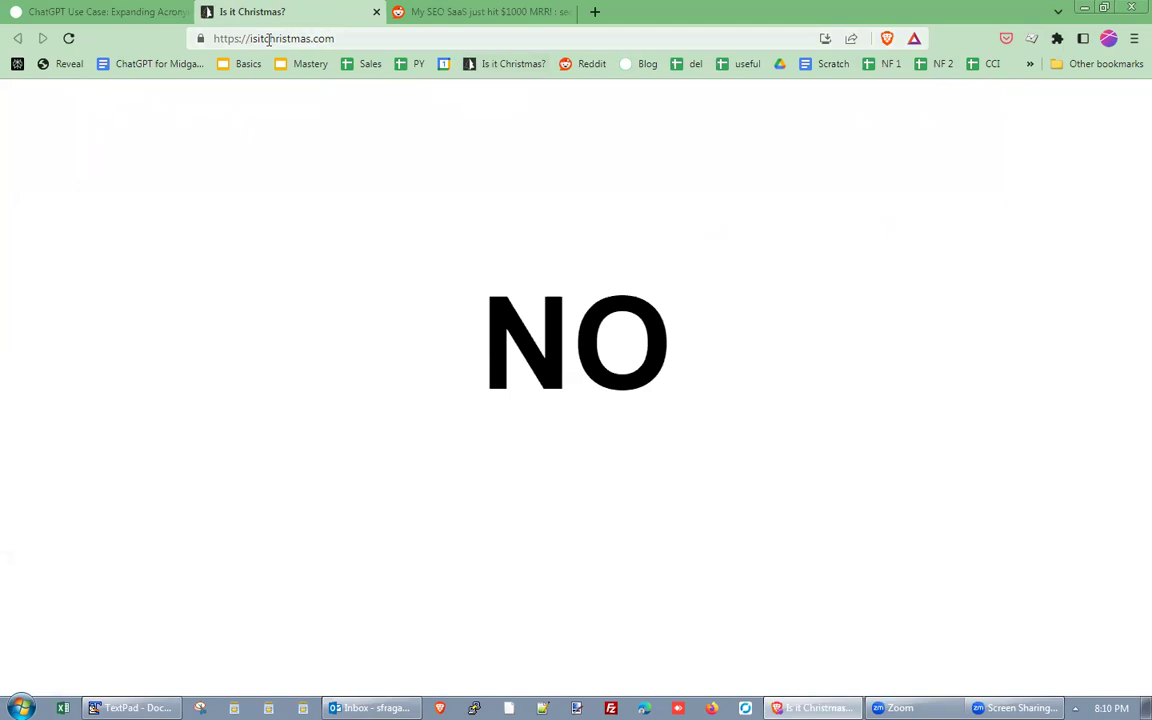
# Step: Cut the page address down to just its https: prefix
pyautogui.moveTo(356, 40); pyautogui.dragTo(208, 39)
pyautogui.press('BackSpace')
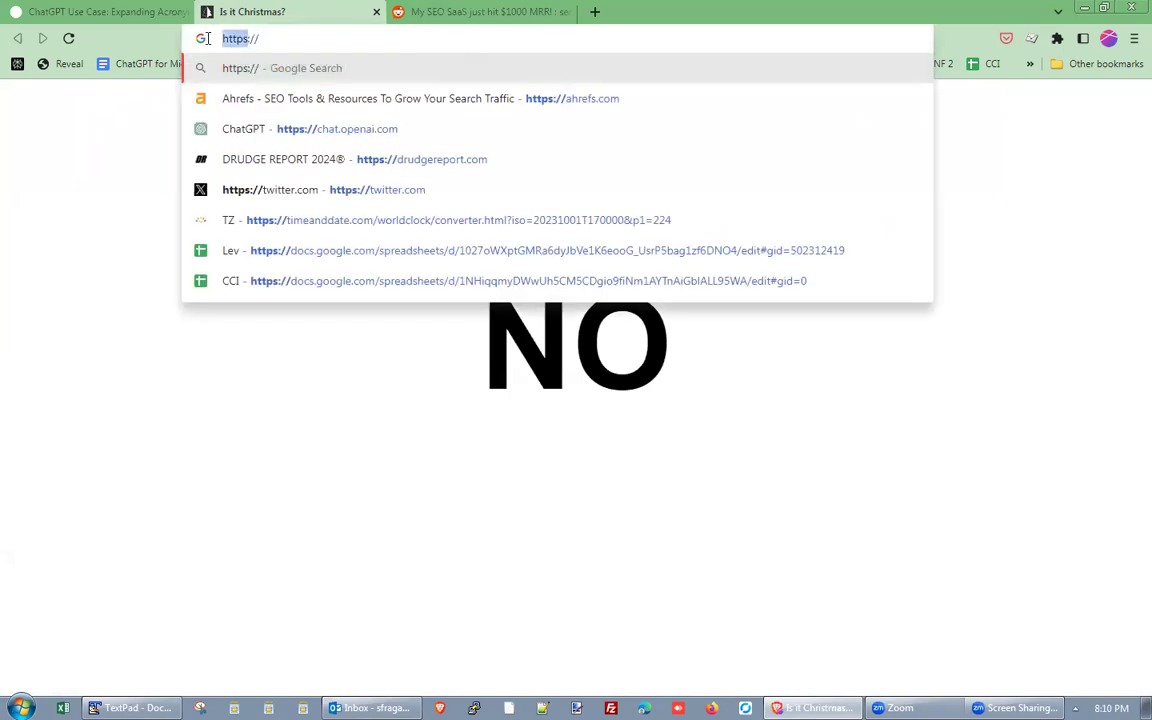
pyautogui.click(255, 39)
pyautogui.press('BackSpace')
pyautogui.press('BackSpace')
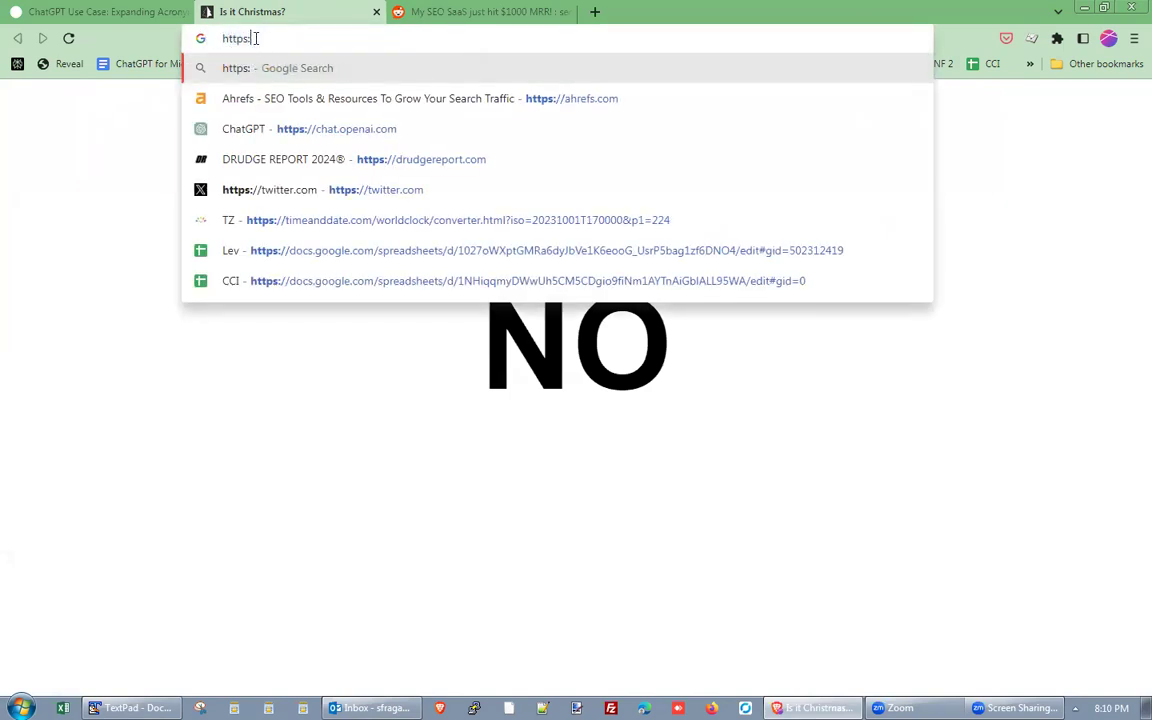
# Step: Try alternative address prefixes in place of https:, first mailto: with info@ and second tel: with an area code
pyautogui.moveTo(255, 39); pyautogui.dragTo(203, 41)
pyautogui.write('mailto:info@')
pyautogui.press('BackSpace')
pyautogui.press('BackSpace')
pyautogui.press('BackSpace')
pyautogui.press('BackSpace')
pyautogui.press('BackSpace')
pyautogui.press('BackSpace')
pyautogui.press('BackSpace')
pyautogui.press('BackSpace')
pyautogui.press('BackSpace')
pyautogui.press('BackSpace')
pyautogui.press('BackSpace')
pyautogui.press('BackSpace')
pyautogui.write('tel:')
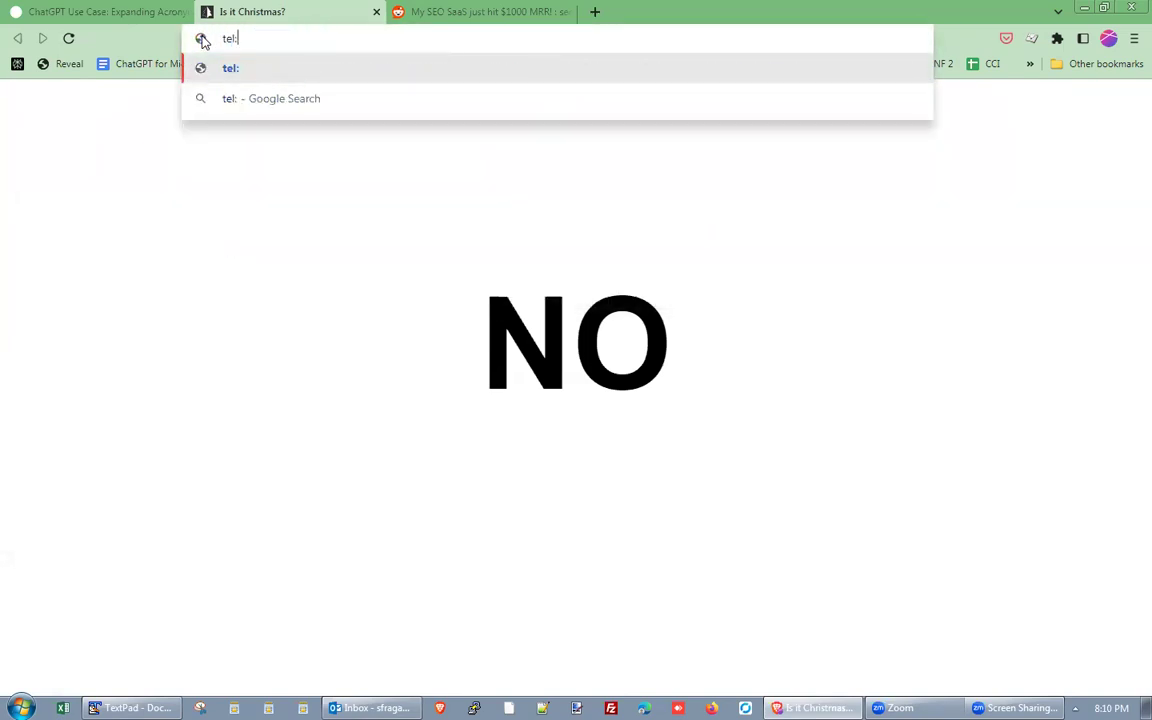
pyautogui.write('415')
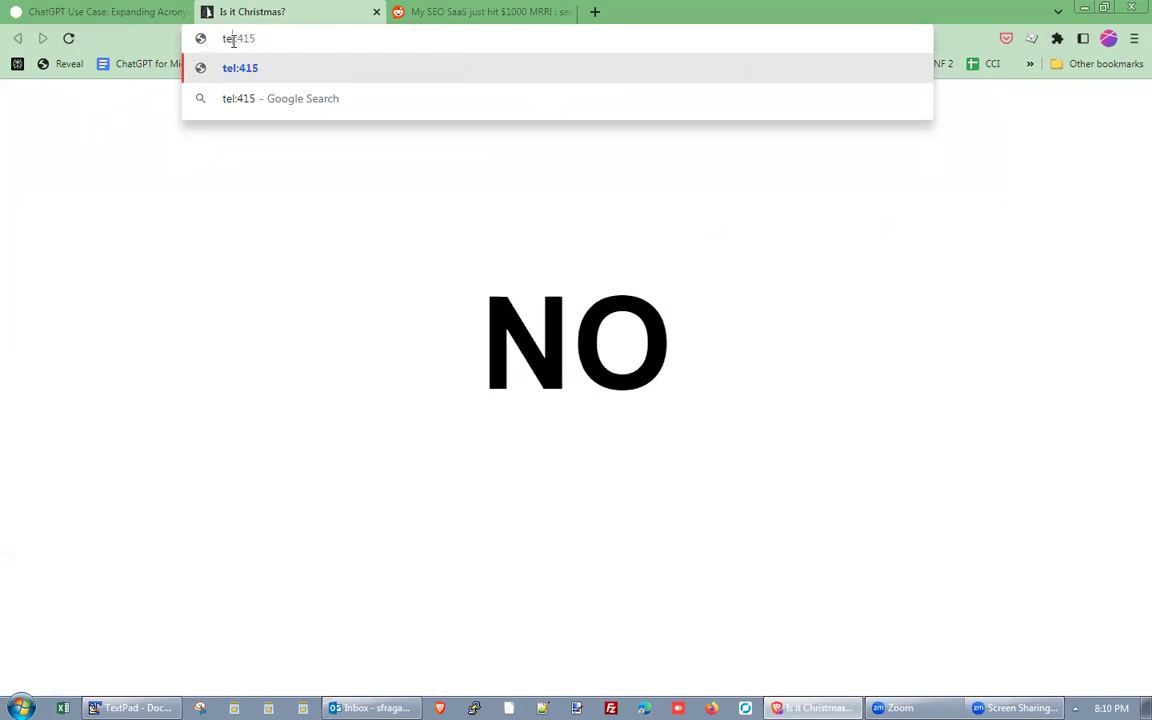
# Step: Run javascript:alert(2 + 3) as the address on the Is it Christmas? page and dismiss the alert
pyautogui.moveTo(265, 36); pyautogui.dragTo(135, 33)
pyautogui.write('javascript:')
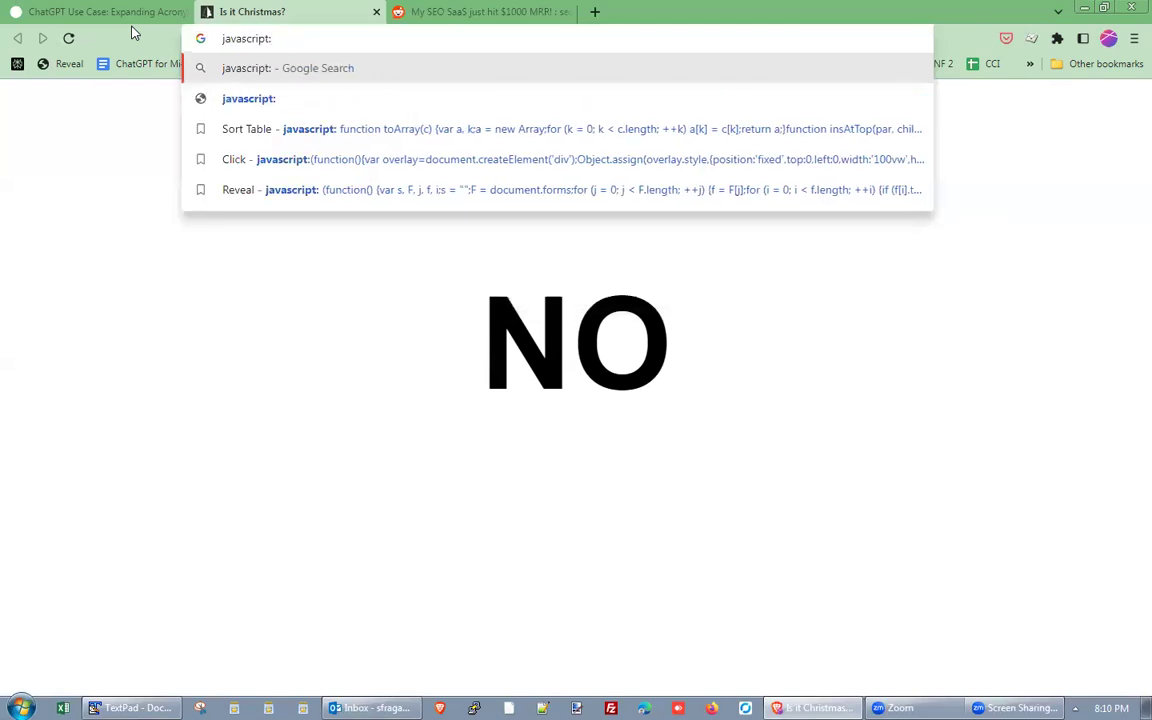
pyautogui.write('alert(')
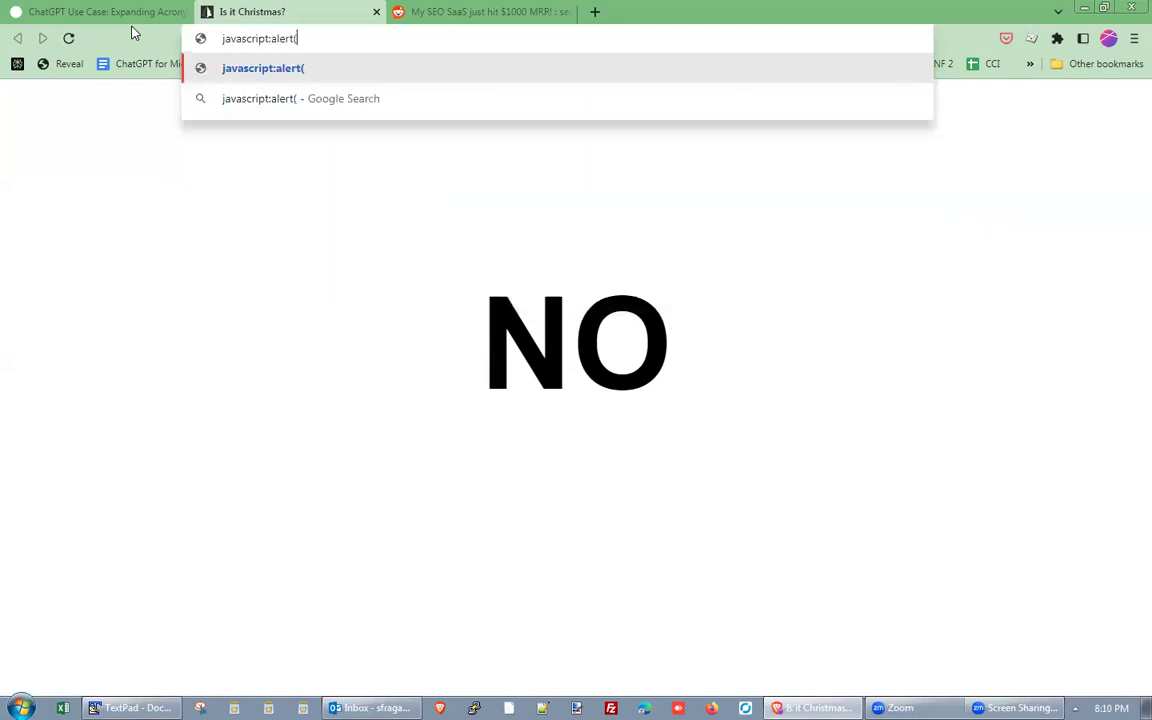
pyautogui.write('2 + 3)')
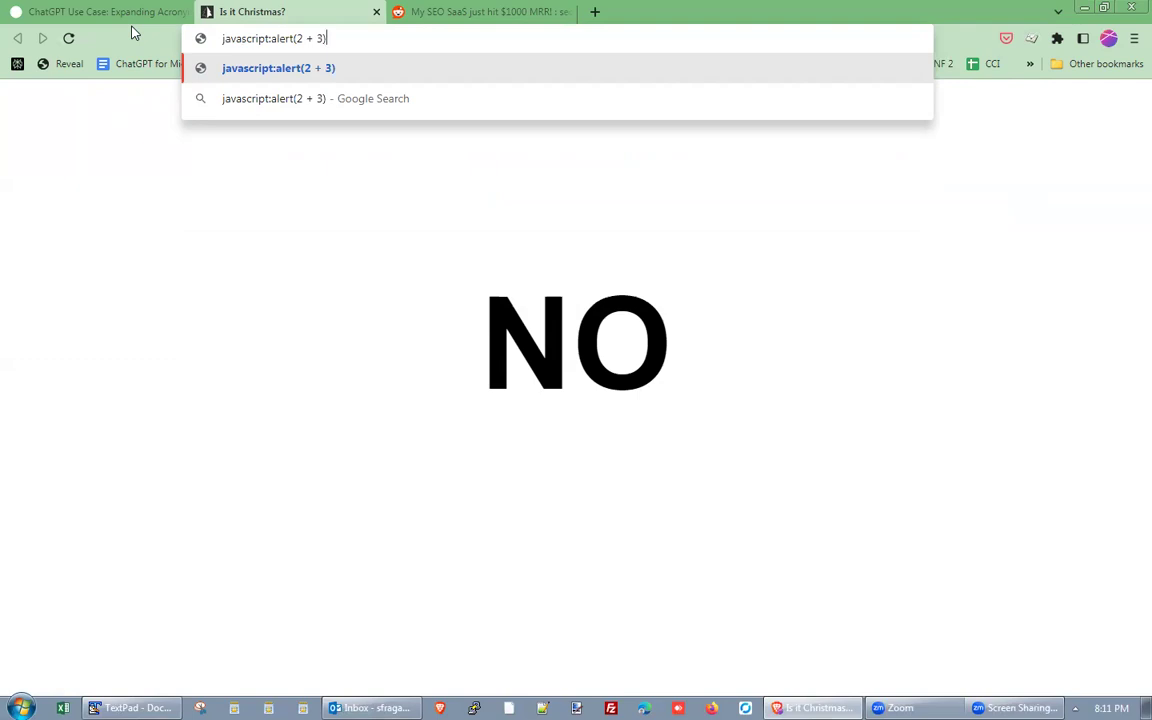
pyautogui.press('Return')
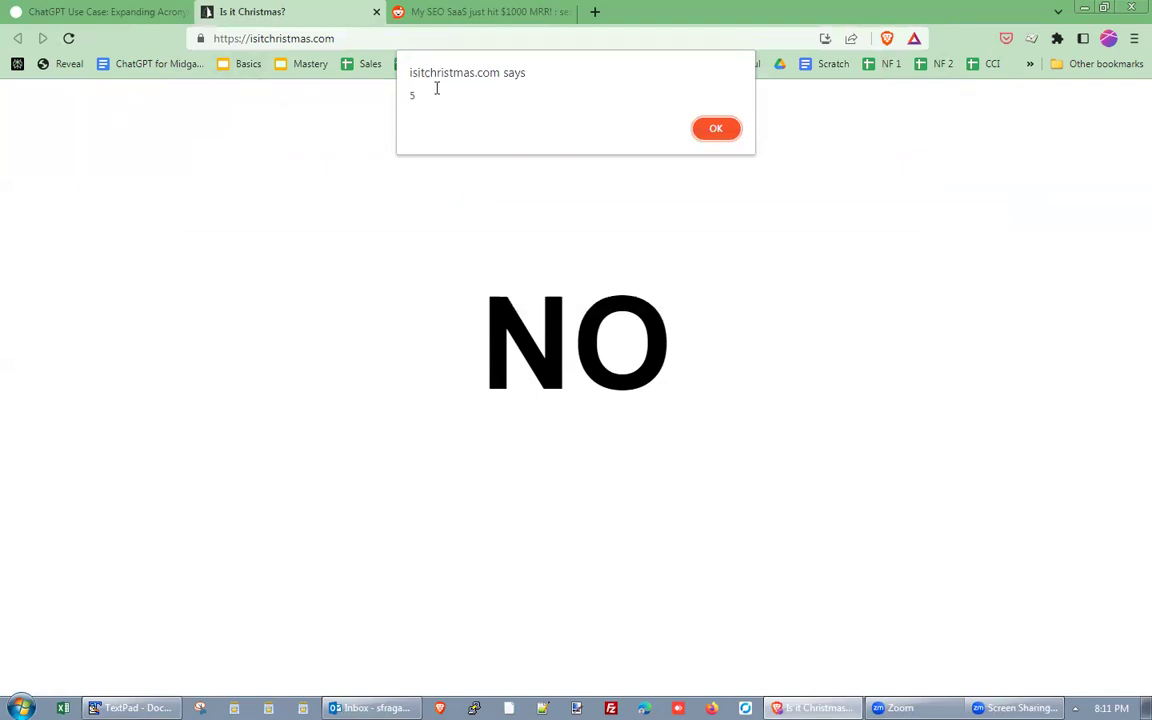
pyautogui.click(718, 130)
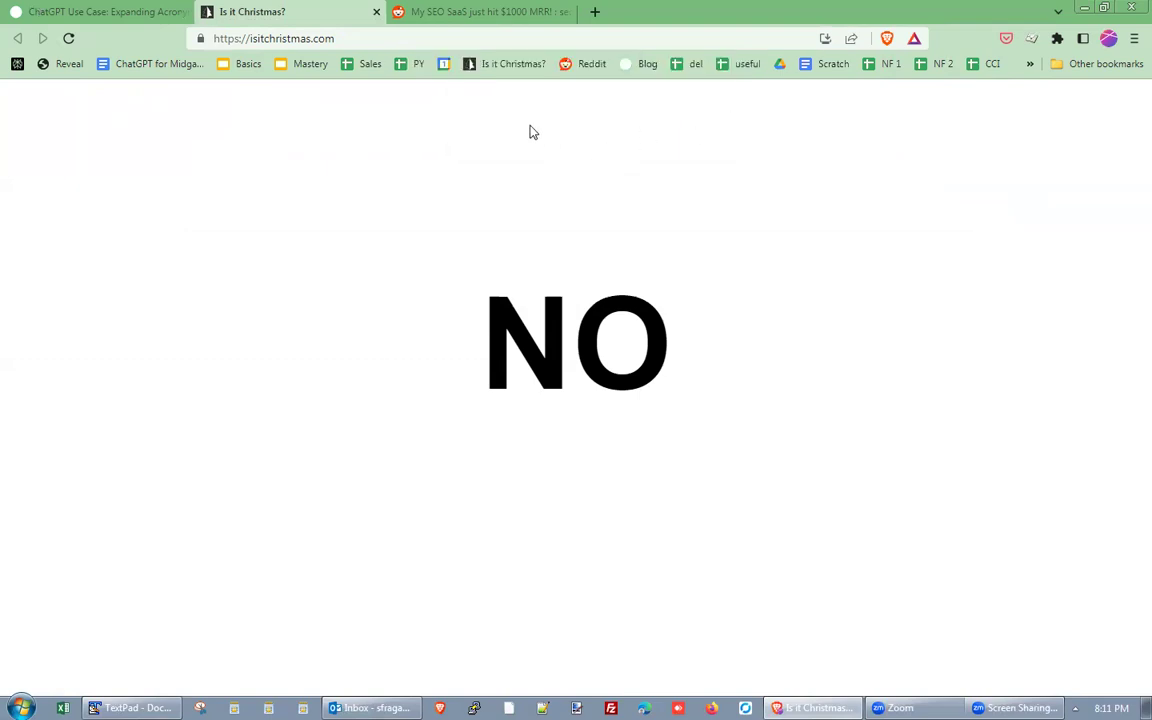
# Step: Edit the Is it Christmas? bookmark and set its URL to javascript:alert(2+2)
pyautogui.rightClick(507, 73)
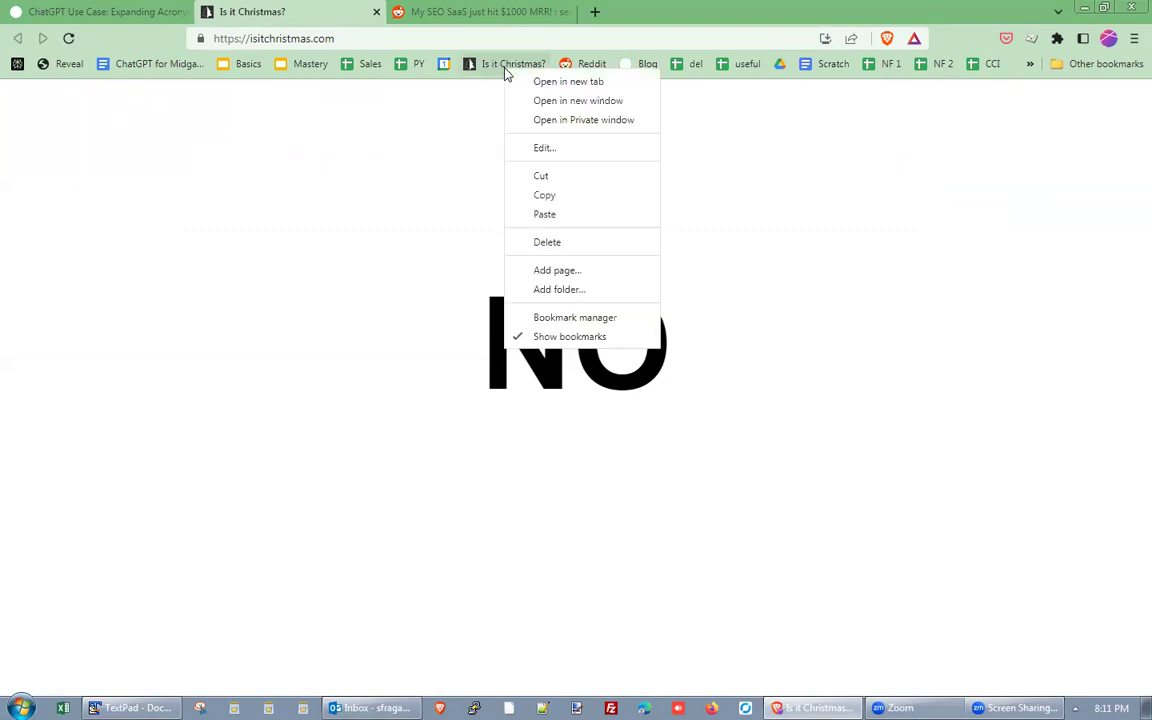
pyautogui.click(562, 151)
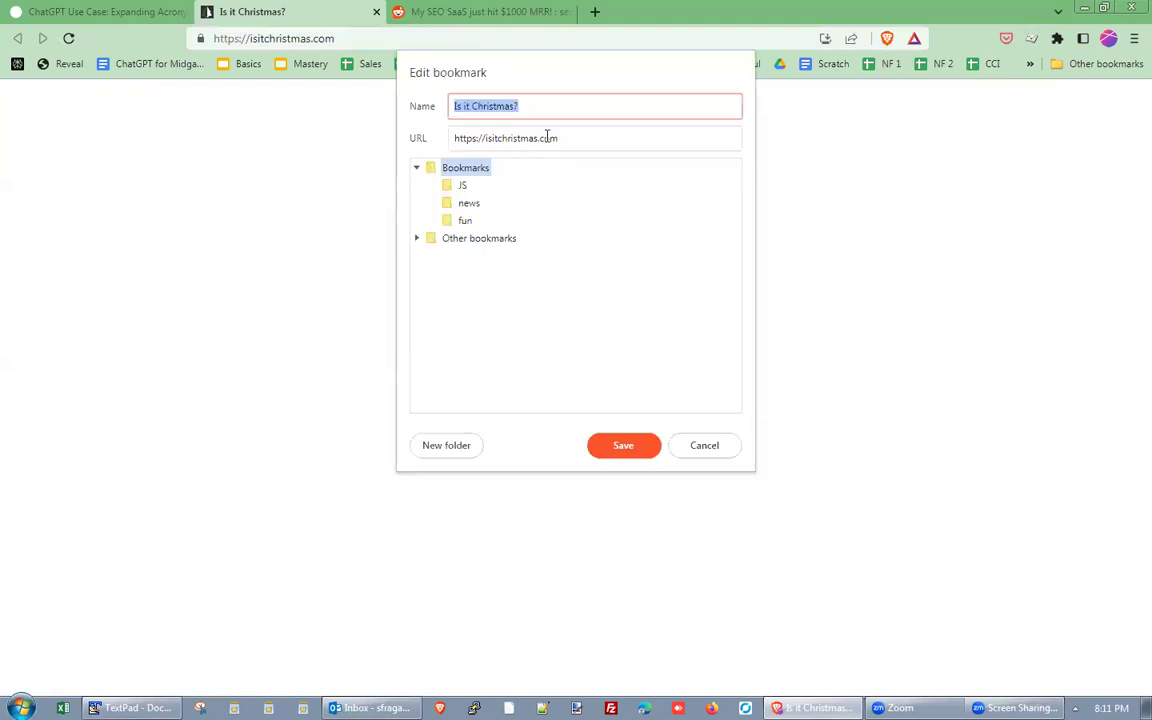
pyautogui.press('Tab')
pyautogui.press('BackSpace')
pyautogui.write('javascripo')
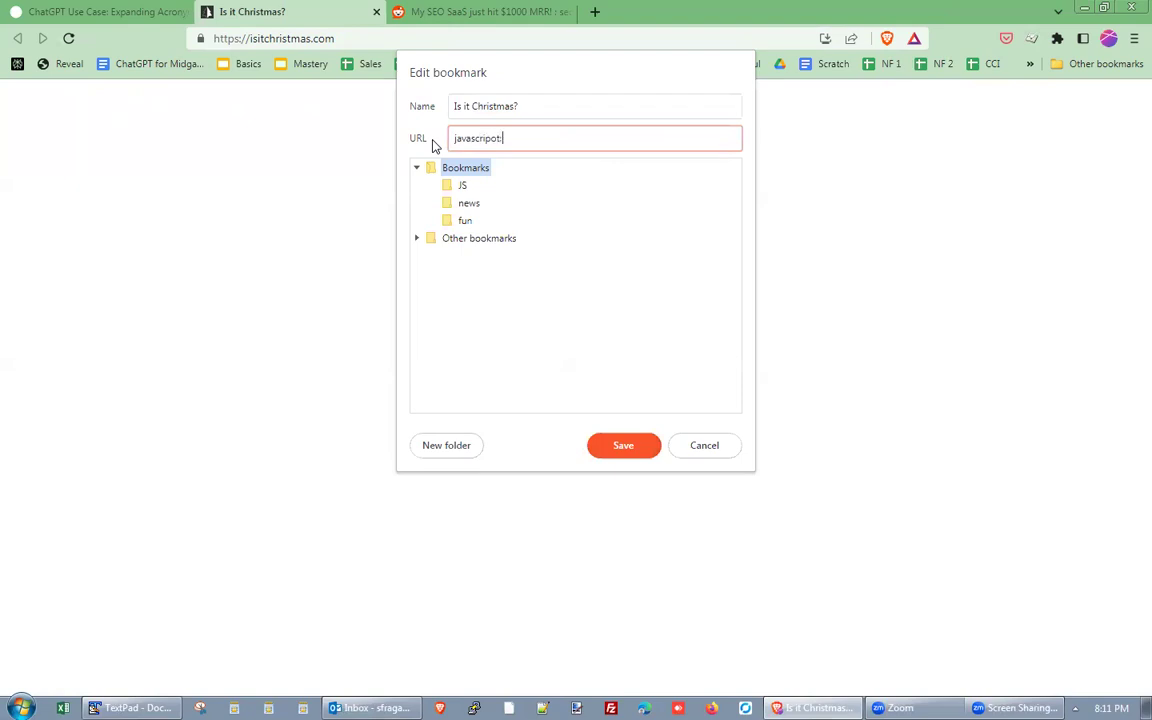
pyautogui.press('BackSpace')
pyautogui.write('t:alert(2+2)')
# Step: Rename the bookmark to huh? and save it
pyautogui.moveTo(525, 111); pyautogui.dragTo(407, 115)
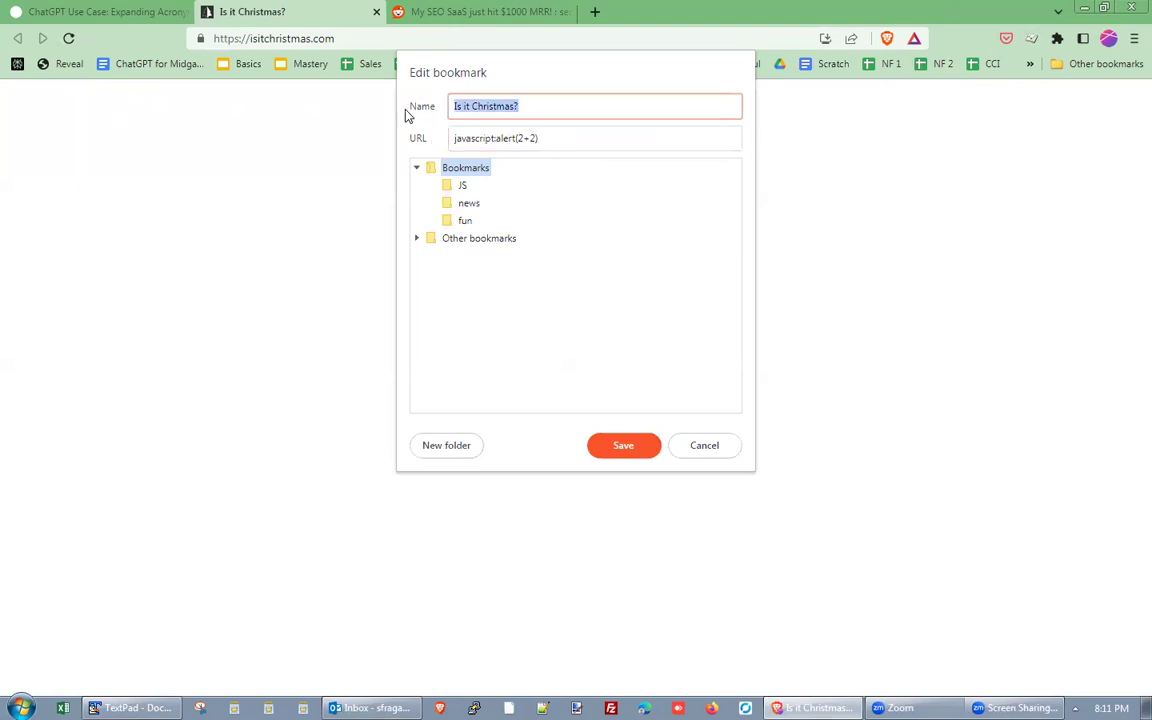
pyautogui.write('huh?')
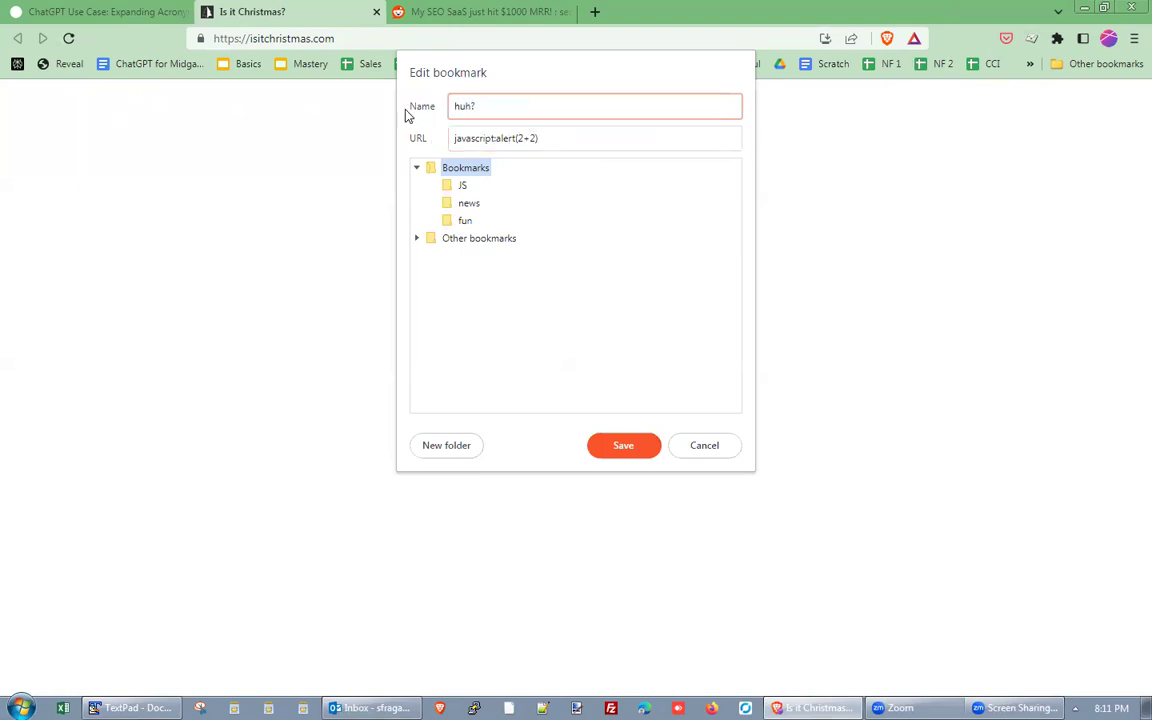
pyautogui.moveTo(548, 137); pyautogui.dragTo(489, 136)
pyautogui.click(581, 137)
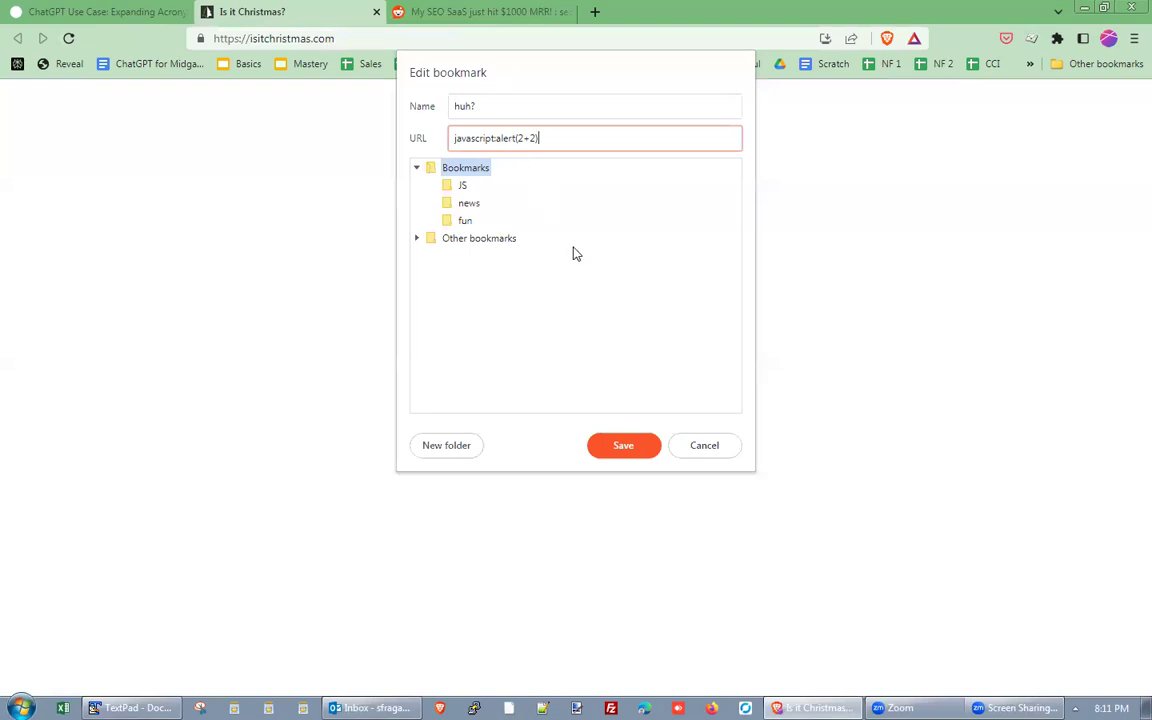
pyautogui.click(617, 448)
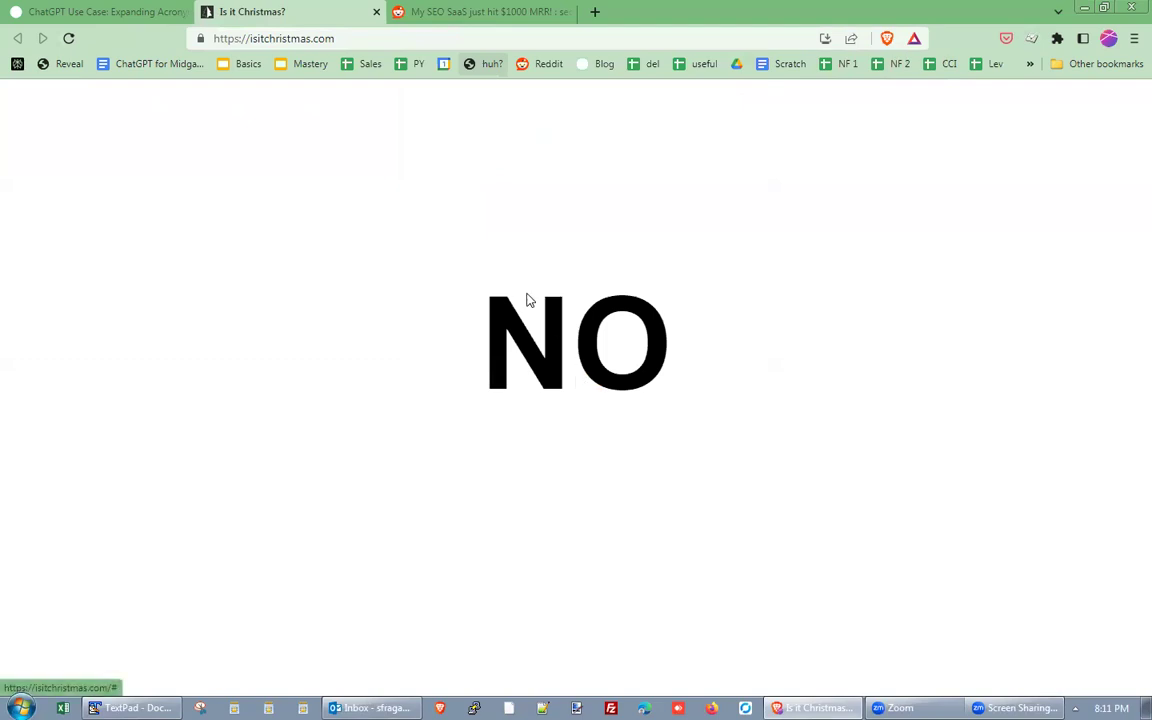
# Step: Test the huh? bookmarklet on the Is it Christmas? page and dismiss its alert
pyautogui.click(472, 72)
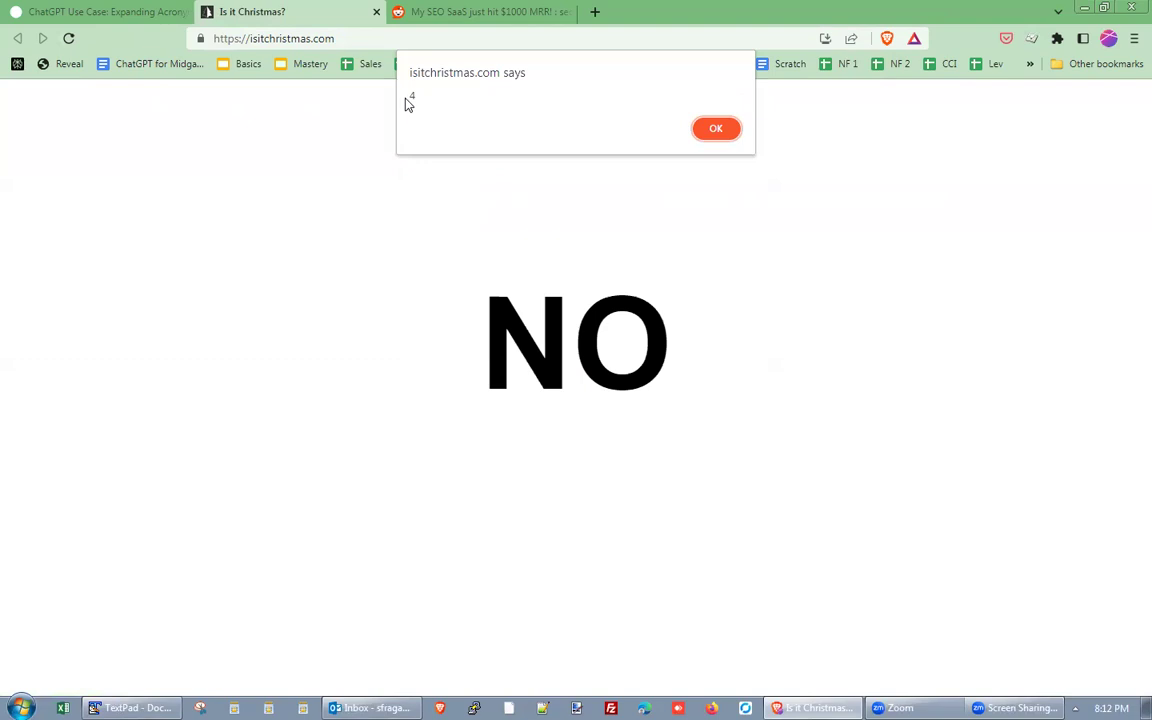
pyautogui.click(720, 129)
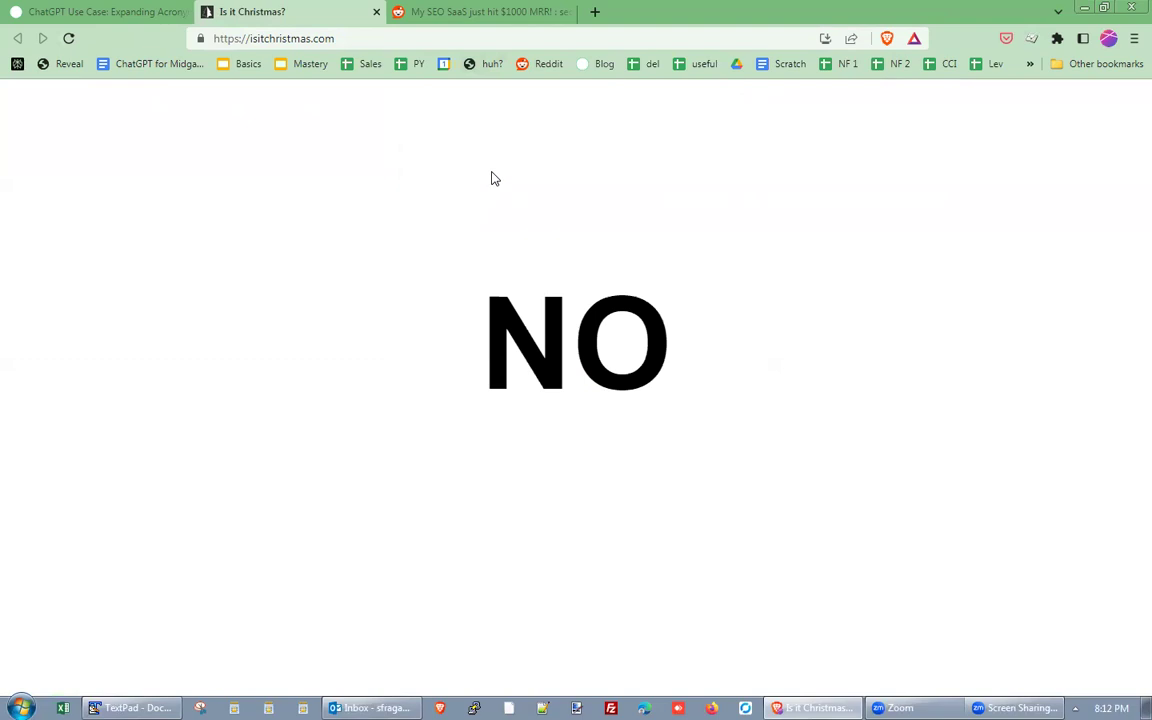
# Step: Return to the Expanding Acronyms article and review Steps 1 and 2, continuing to Step 3 on getting a free Eden AI API key
pyautogui.click(97, 10)
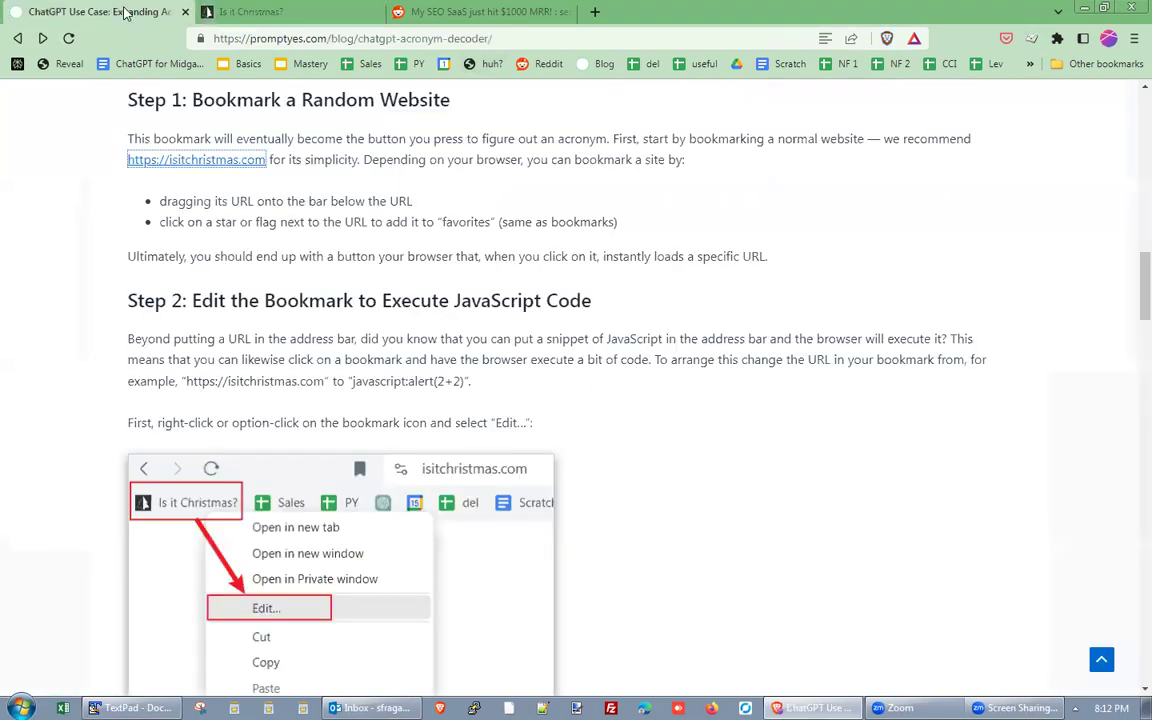
pyautogui.moveTo(195, 108); pyautogui.dragTo(291, 92)
pyautogui.moveTo(192, 360); pyautogui.dragTo(372, 365)
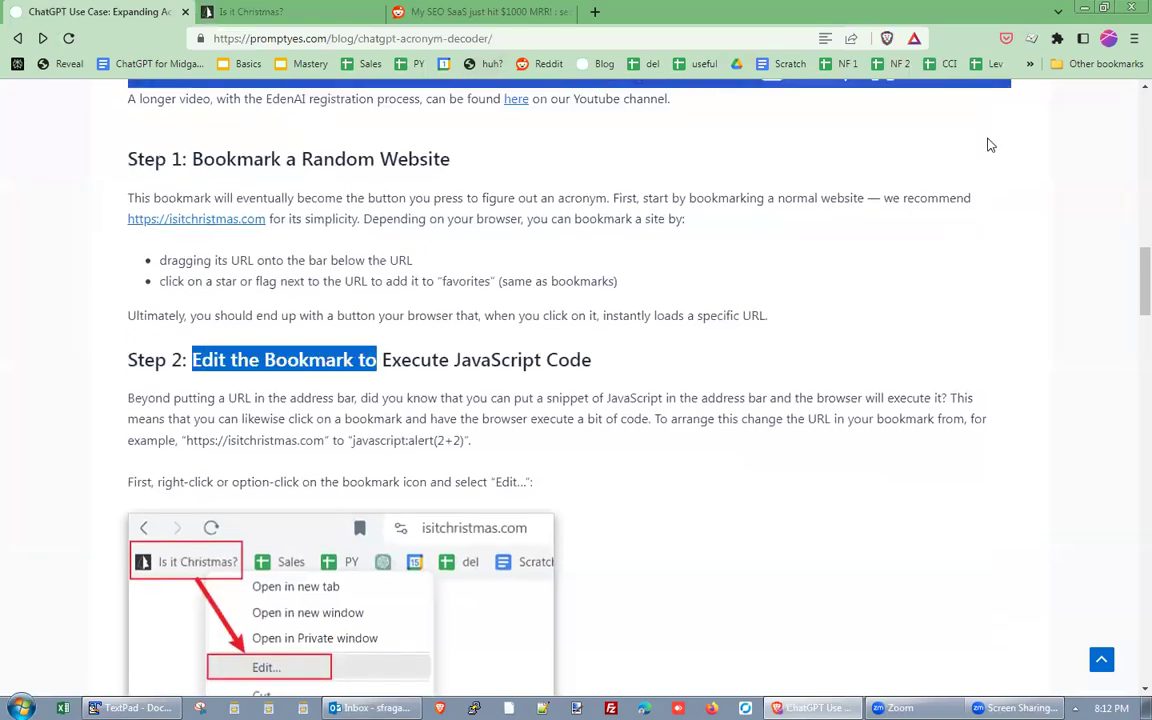
pyautogui.scroll(-3, 1130, 318)
pyautogui.scroll(-4, 1130, 318)
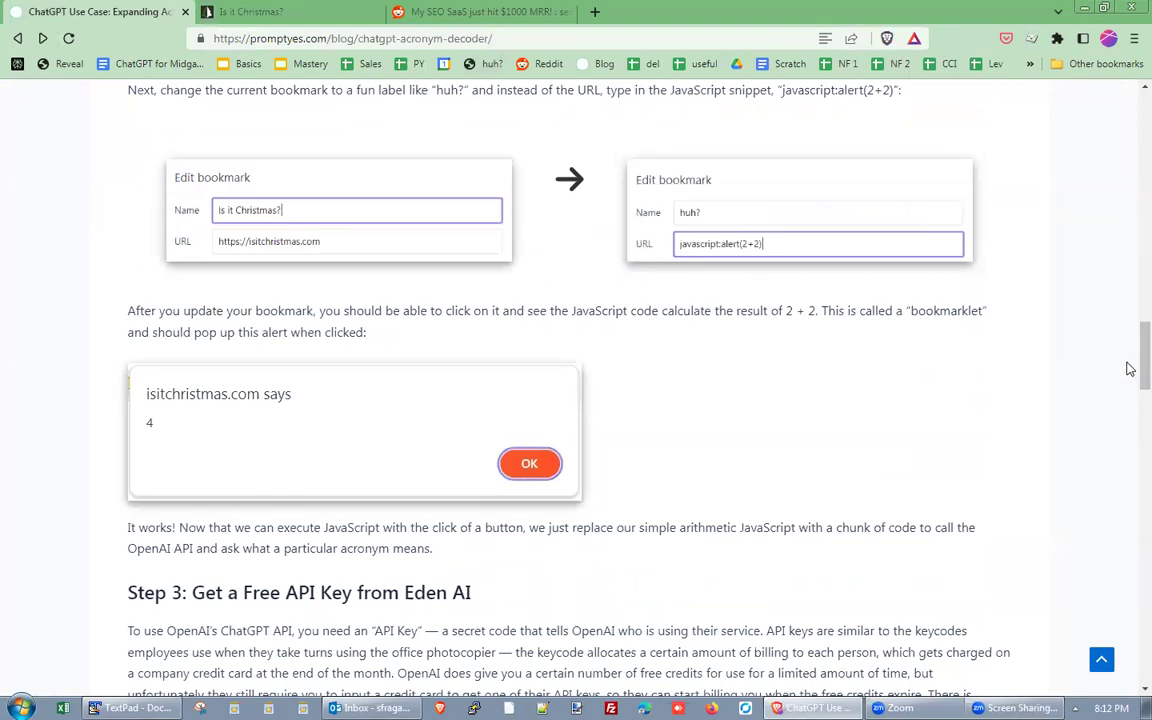
pyautogui.scroll(-5, 1128, 378)
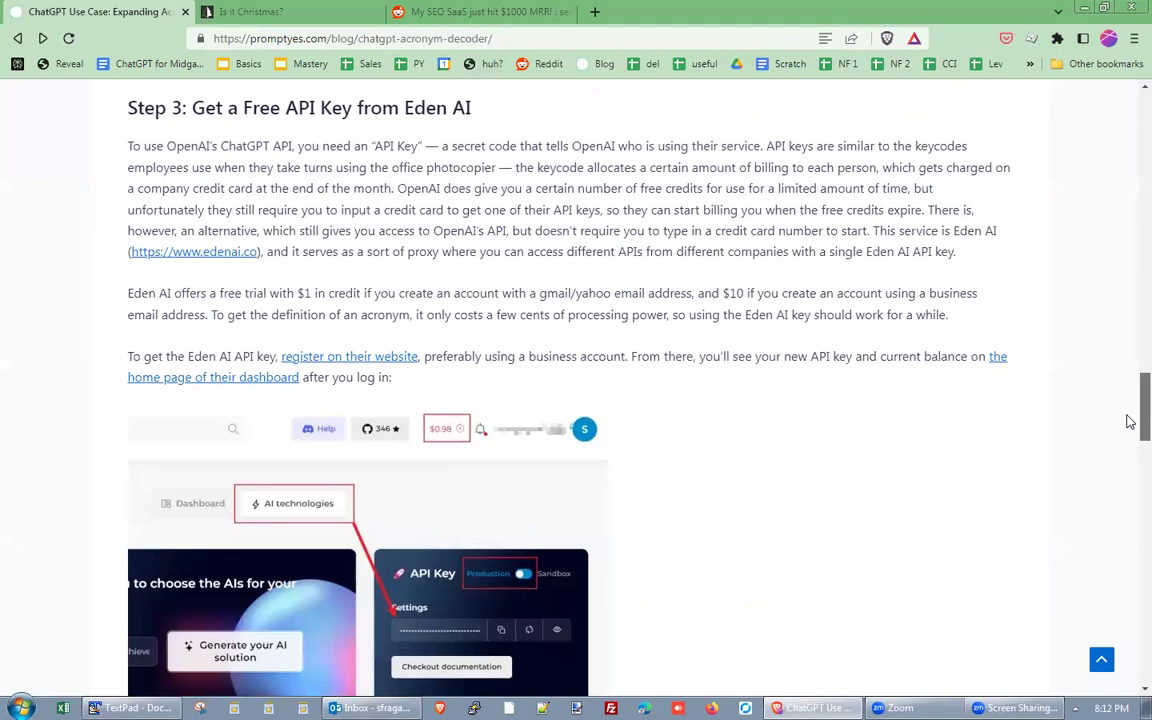
pyautogui.moveTo(285, 107); pyautogui.dragTo(354, 108)
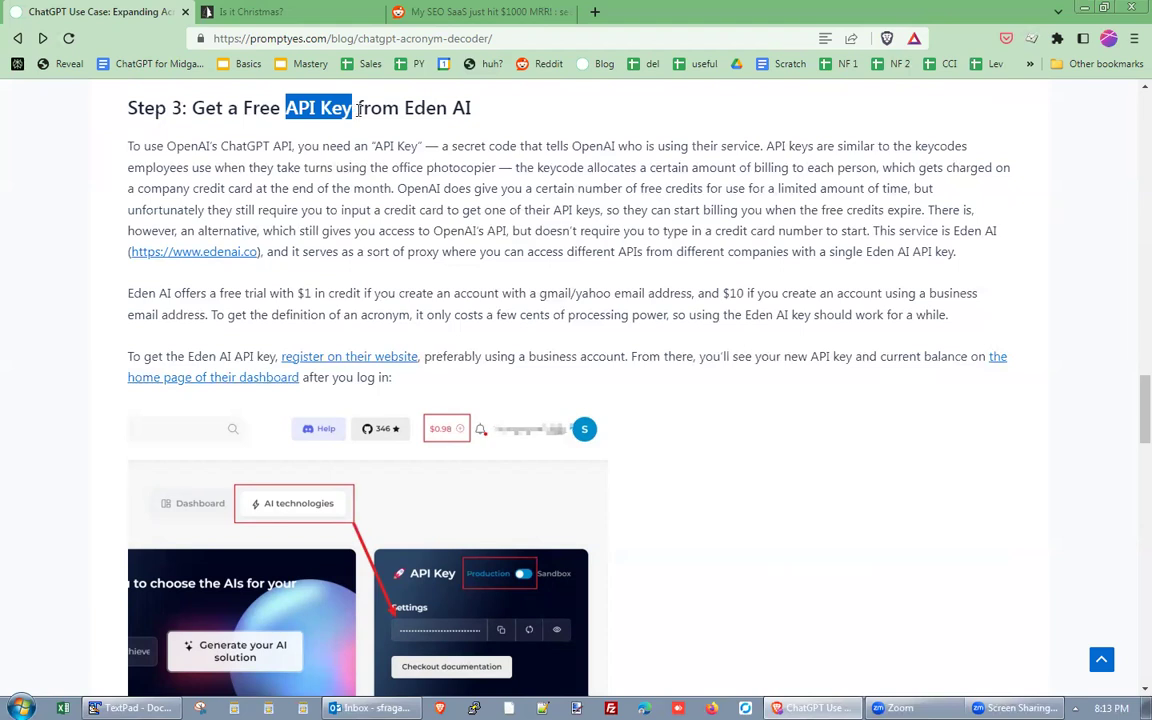
# Step: Open the Eden AI website linked in Step 3 of the article and go to its account sign-in
pyautogui.moveTo(448, 108); pyautogui.dragTo(476, 108)
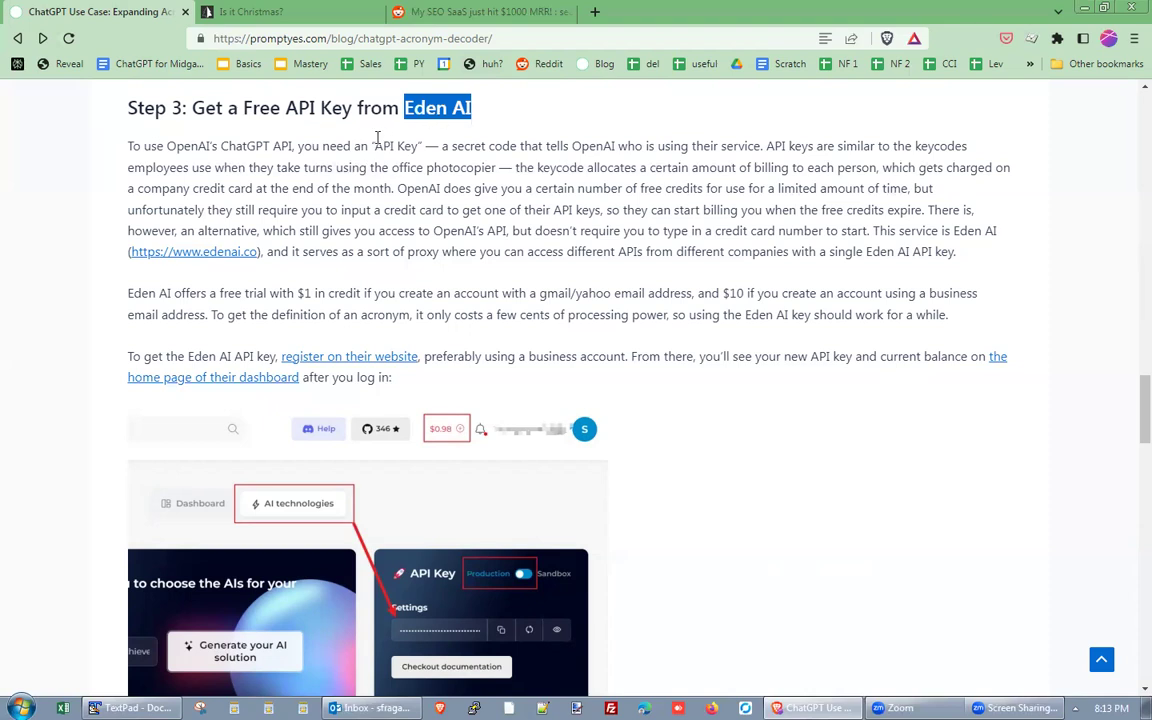
pyautogui.moveTo(375, 146); pyautogui.dragTo(421, 146)
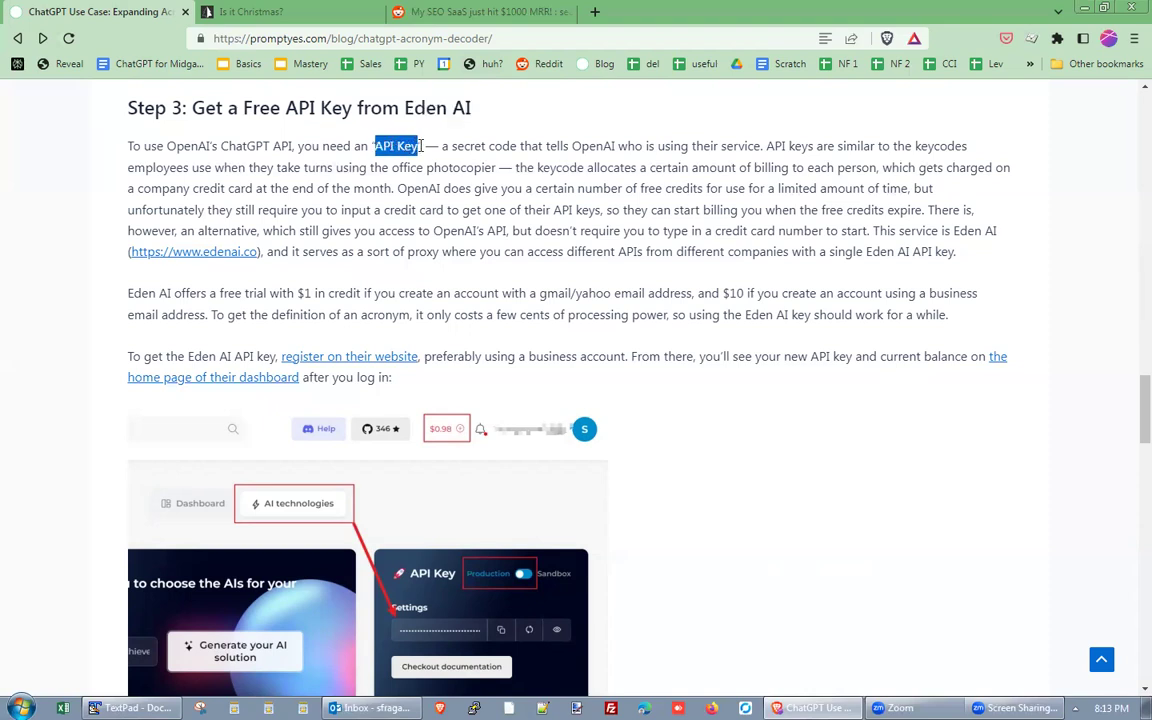
pyautogui.middleClick(193, 256)
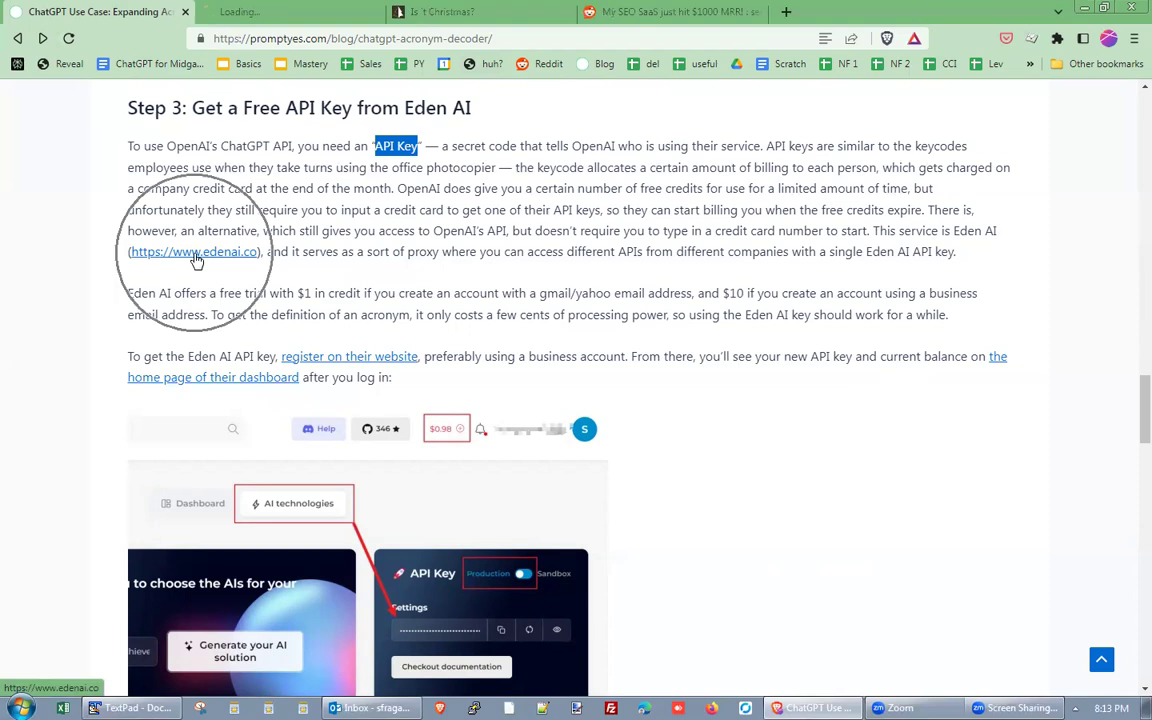
pyautogui.click(330, 11)
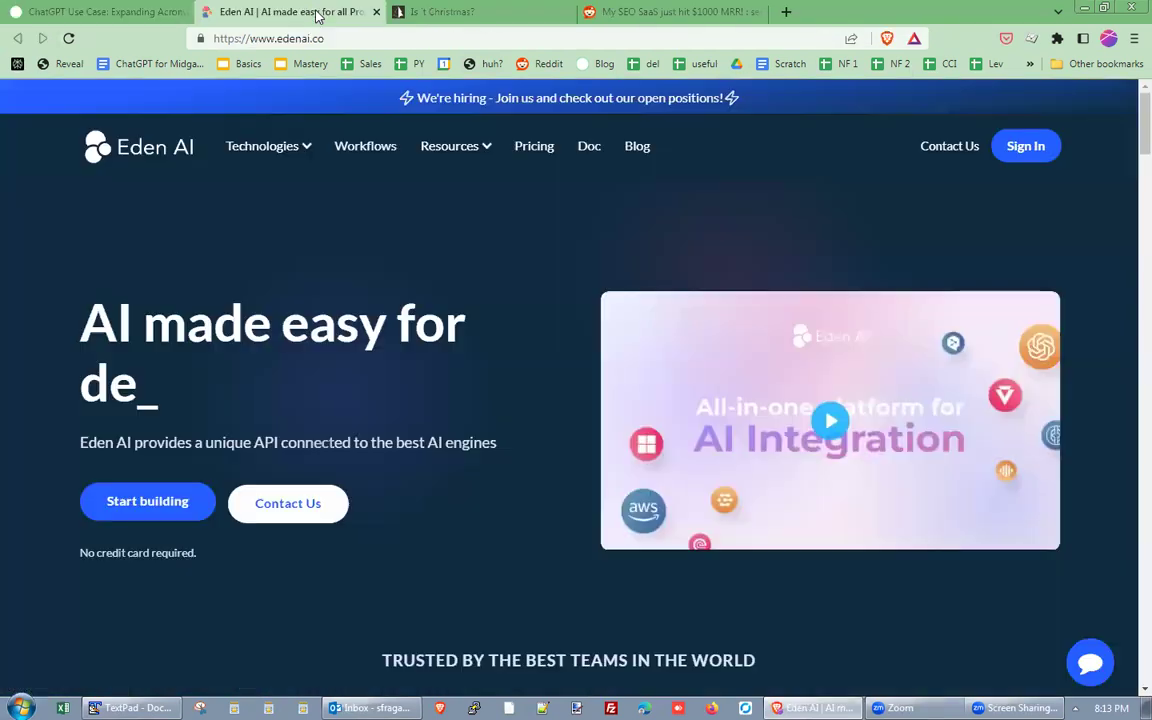
pyautogui.click(1025, 147)
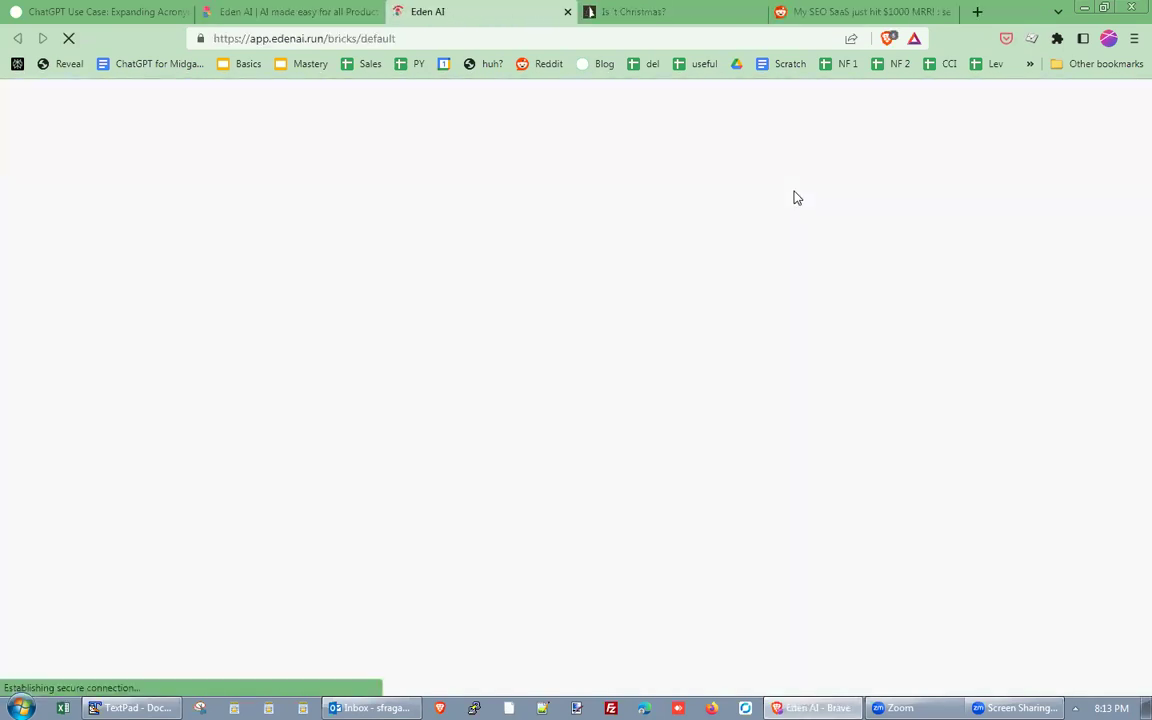
# Step: Log out of the current Eden AI session and sign back in with the Google account
pyautogui.click(1073, 118)
pyautogui.click(1010, 219)
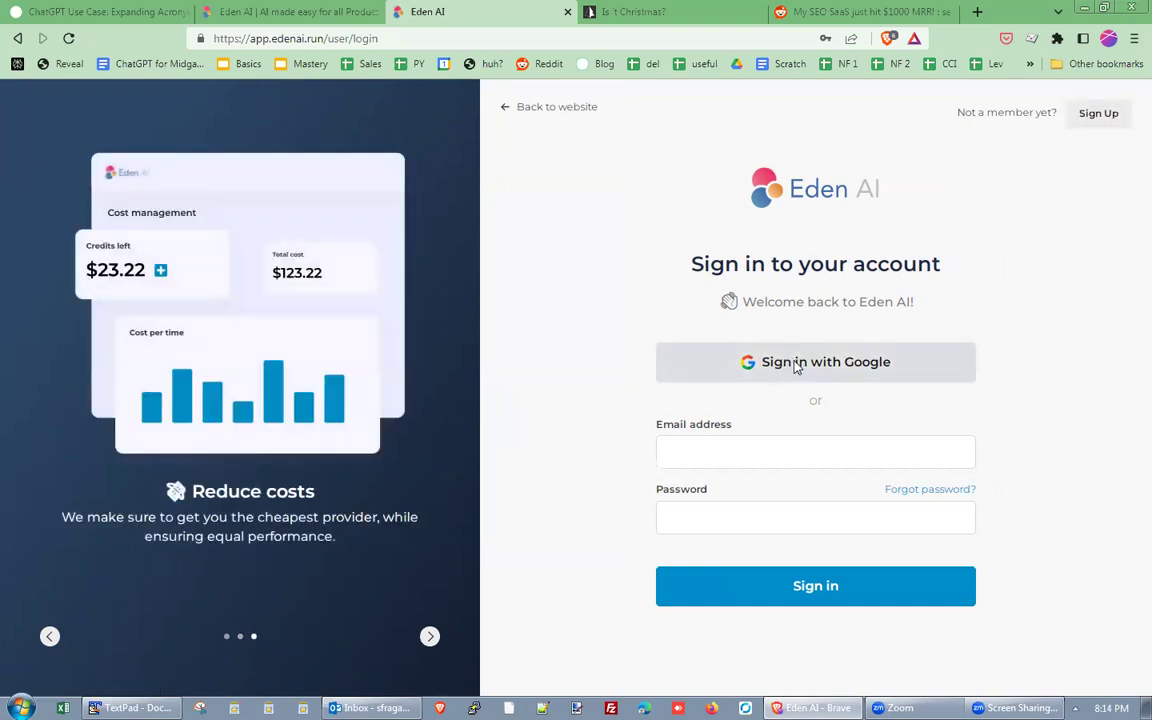
pyautogui.click(791, 365)
pyautogui.click(567, 362)
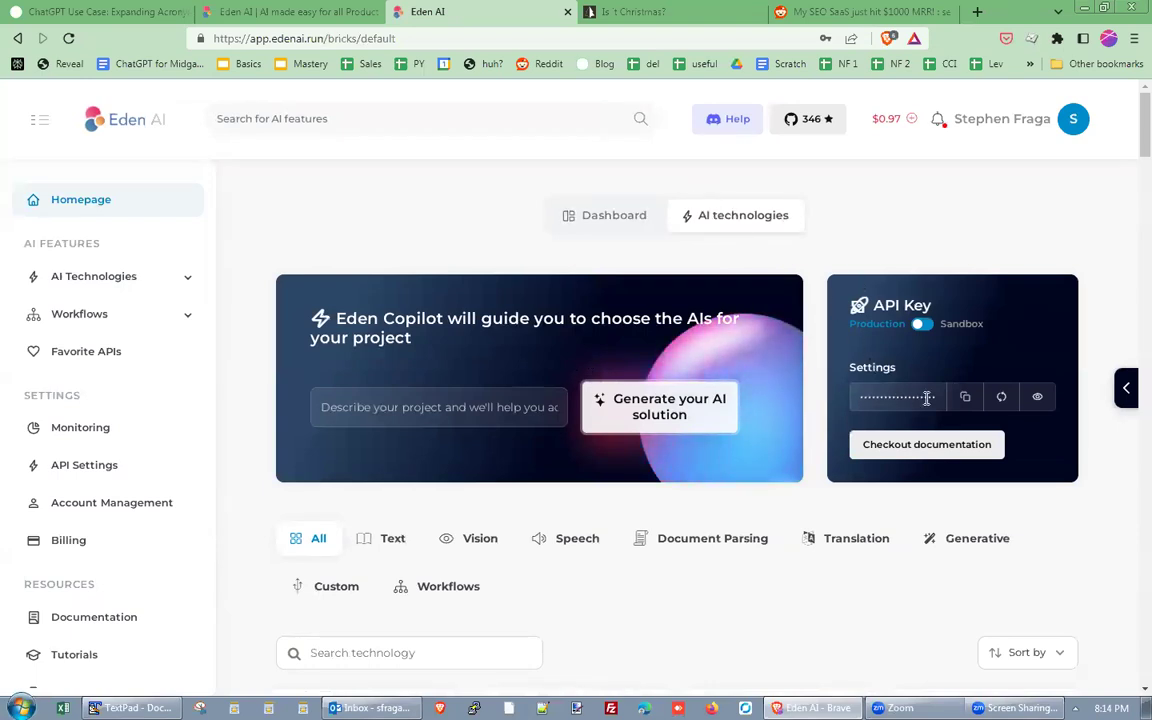
# Step: Reveal and copy the Eden AI production API key, and paste it into a new TextPad document
pyautogui.click(1038, 396)
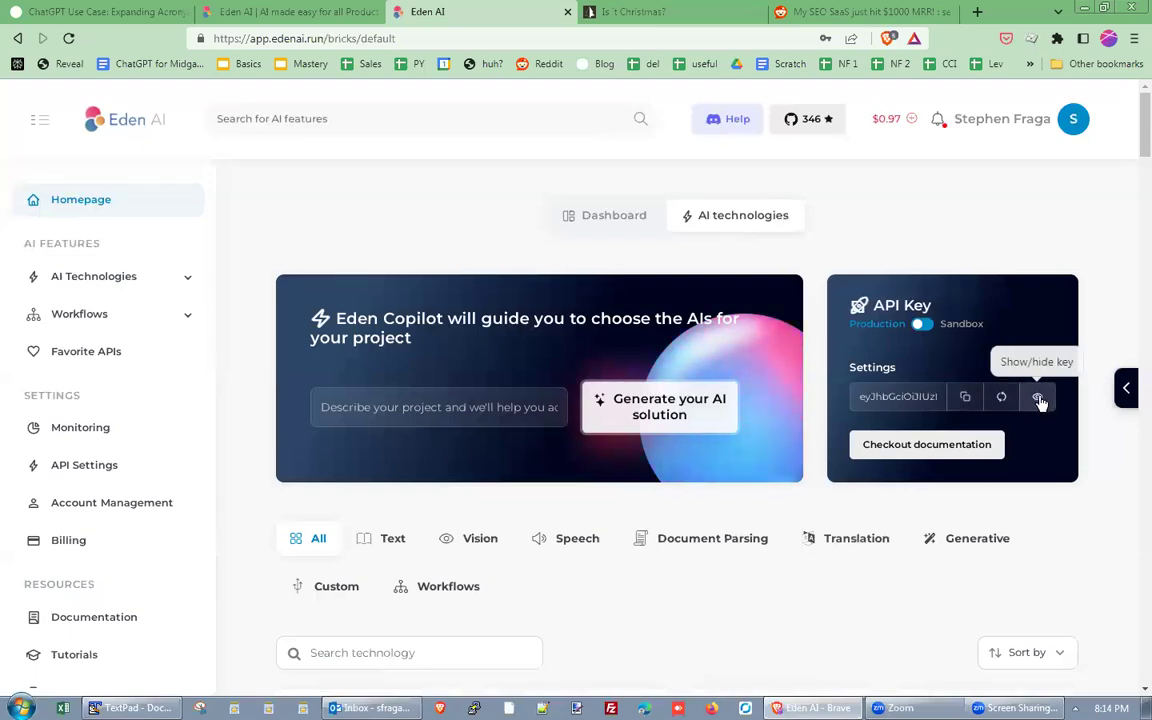
pyautogui.click(966, 401)
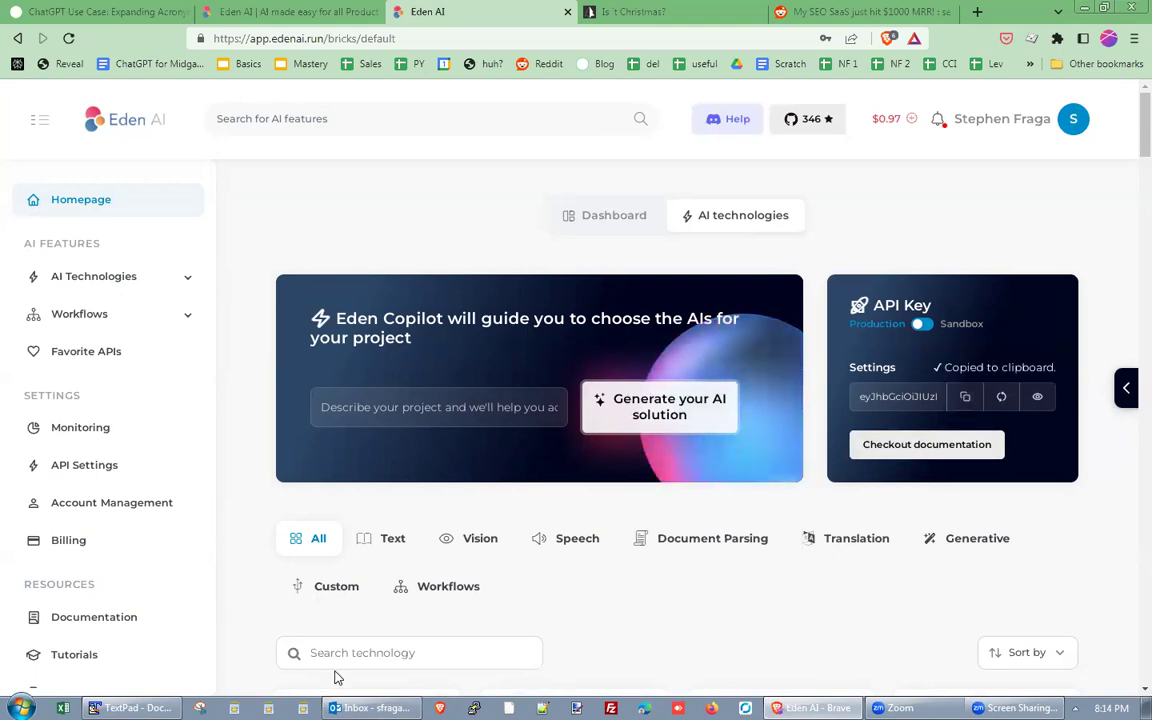
pyautogui.rightClick(131, 708)
pyautogui.click(131, 708)
pyautogui.moveTo(131, 708)
pyautogui.click(126, 676)
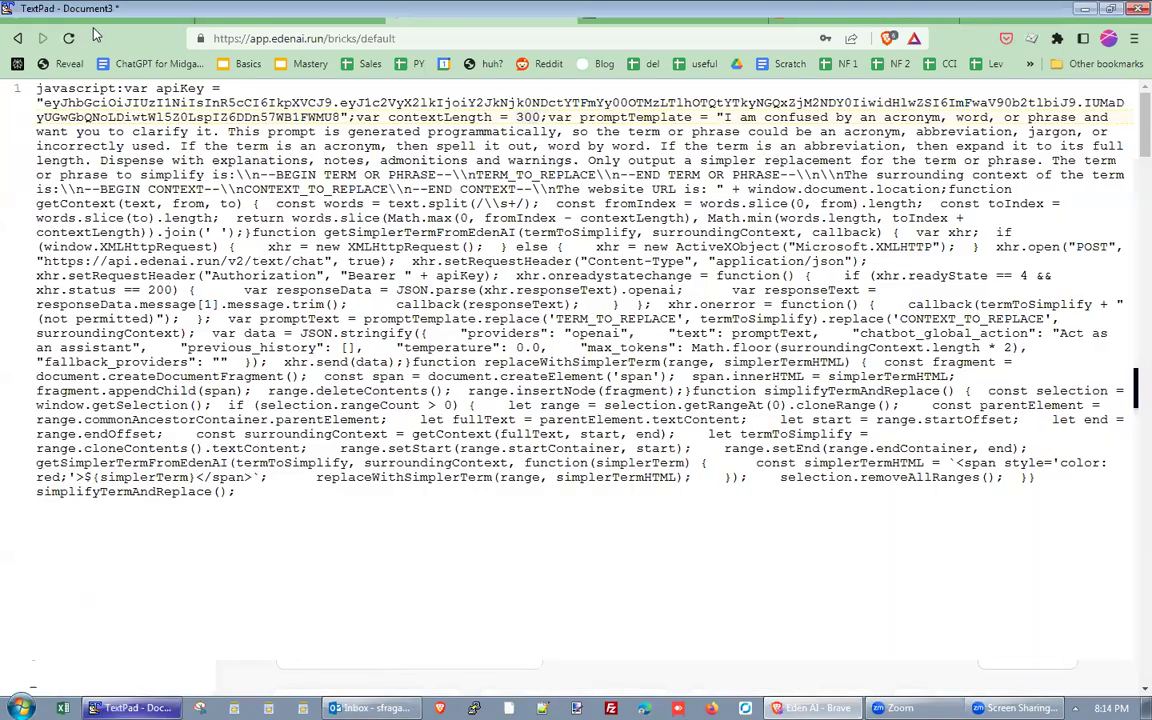
pyautogui.click(16, 50)
pyautogui.hotkey('ctrl', 'v')
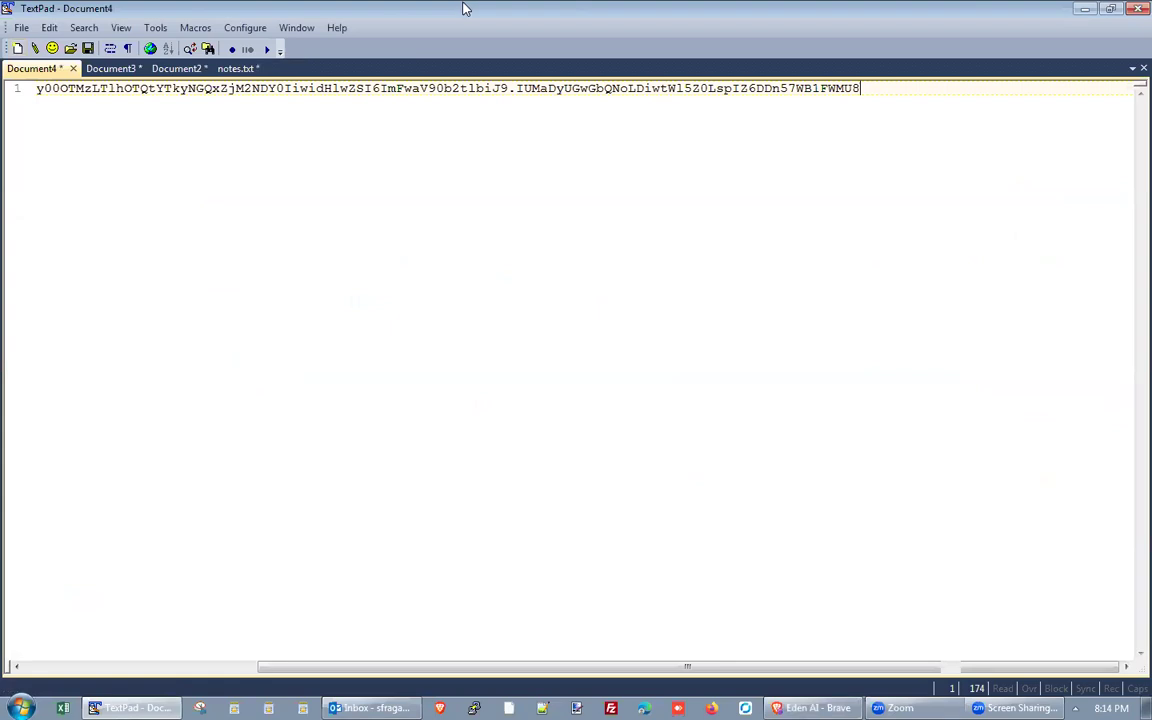
# Step: Switch back to Brave, close the Eden AI and Is it Christmas? pages, and return to the Expanding Acronyms article
pyautogui.hotkey('alt', 'Tab')
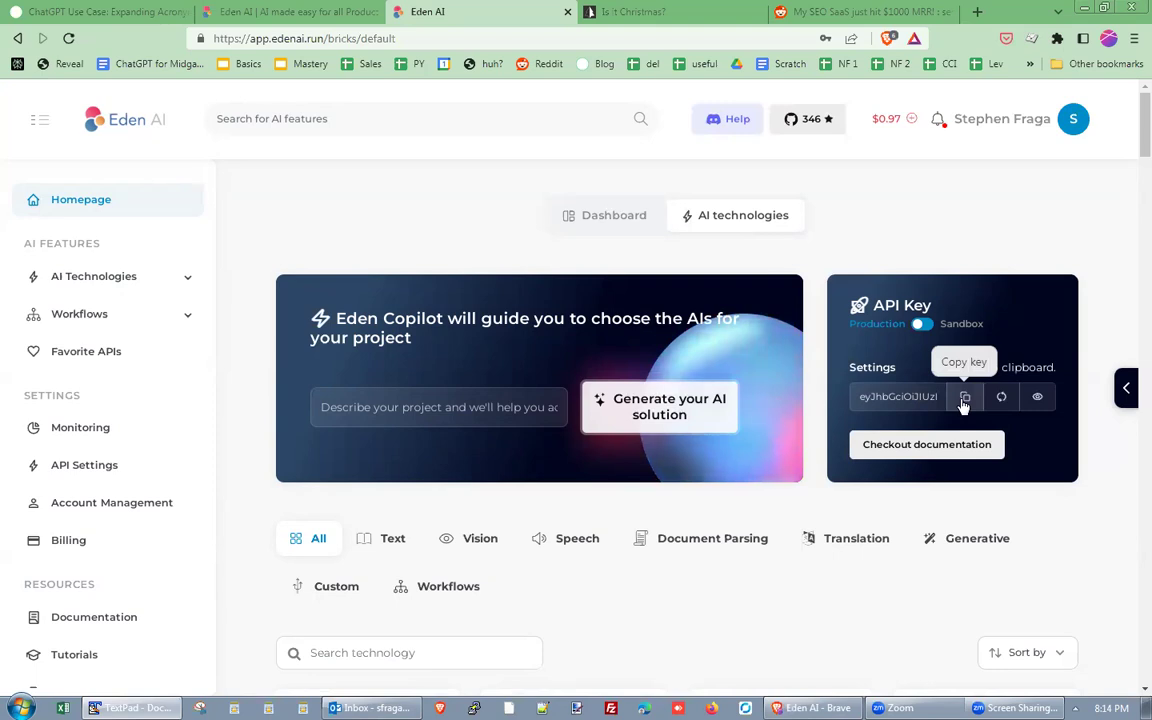
pyautogui.click(567, 12)
pyautogui.click(567, 12)
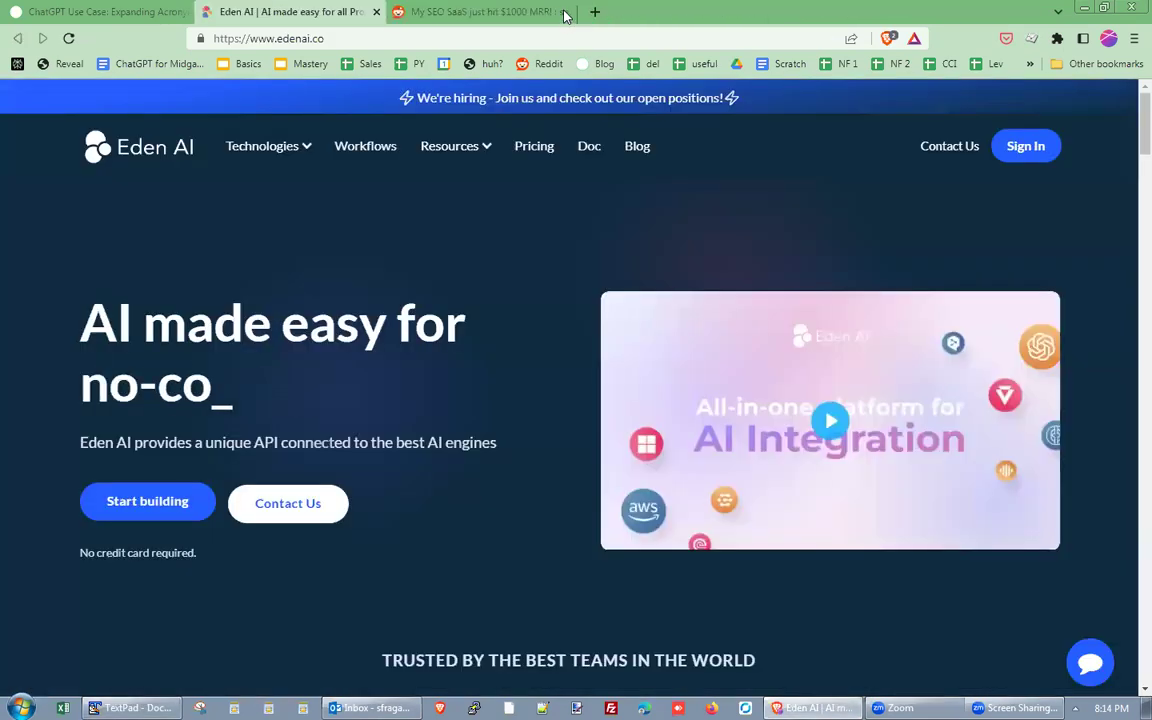
pyautogui.click(375, 12)
pyautogui.click(148, 11)
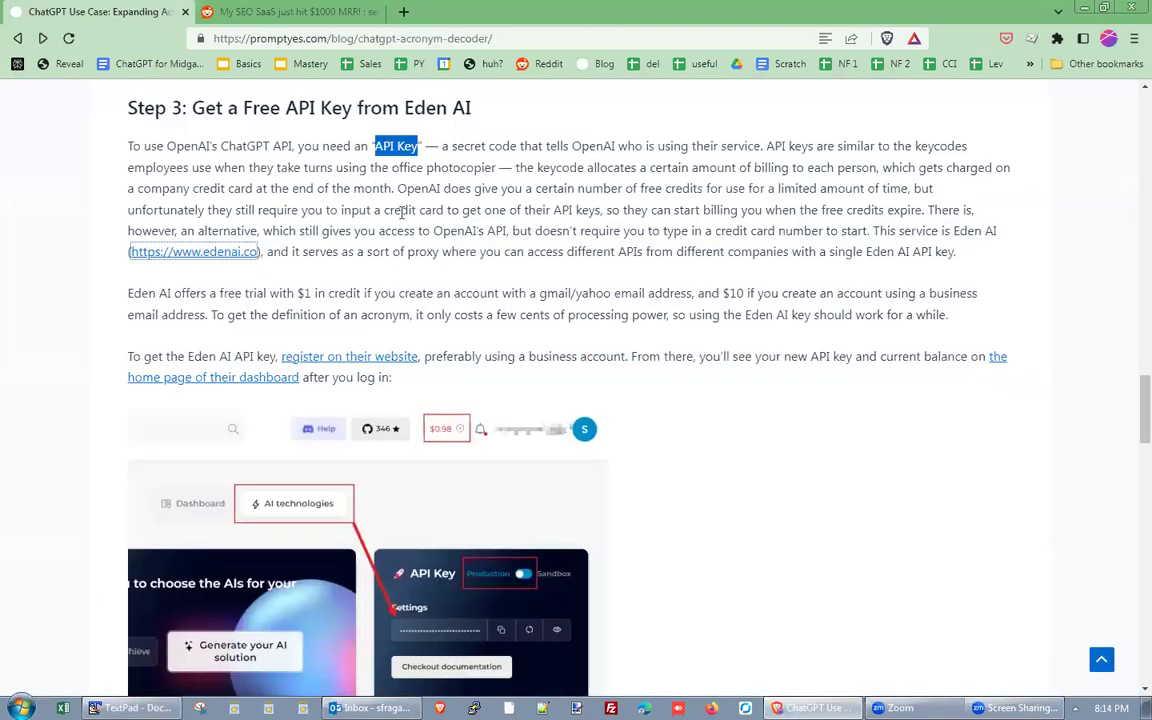
# Step: Review Step 4 of the article, examining the xxxxx API key placeholder and the prompt template in the JavaScript code
pyautogui.scroll(-1, 1130, 414)
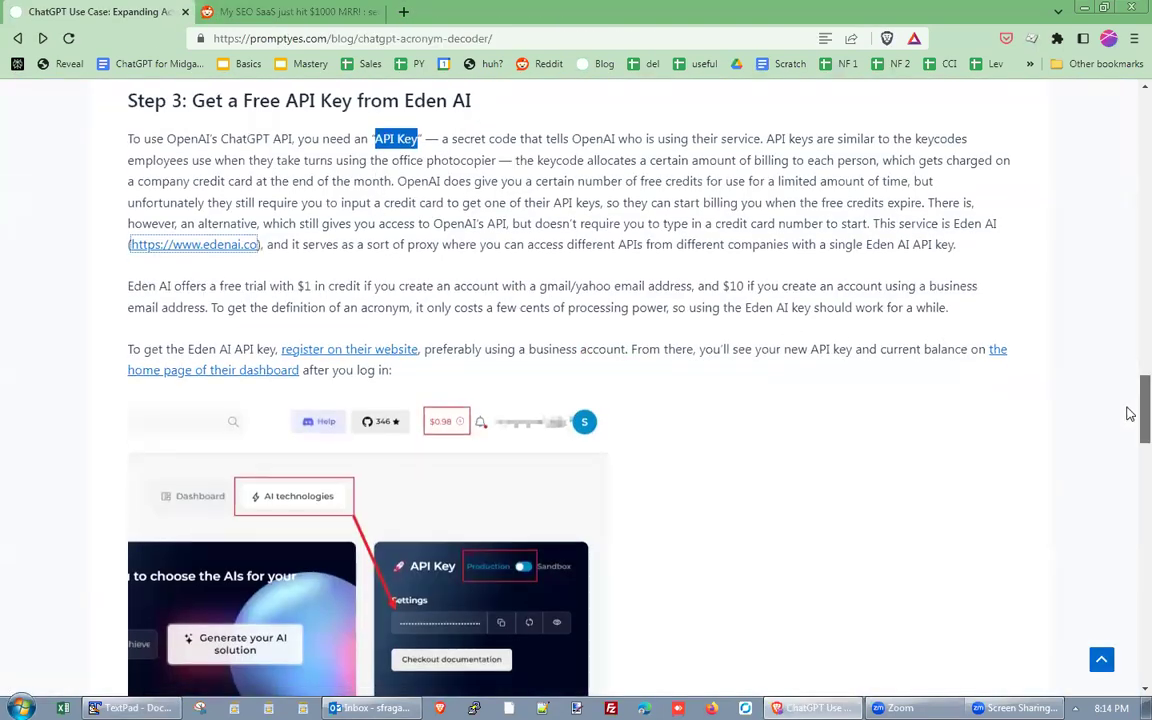
pyautogui.scroll(-3, 1130, 414)
pyautogui.moveTo(1130, 447); pyautogui.dragTo(1130, 487)
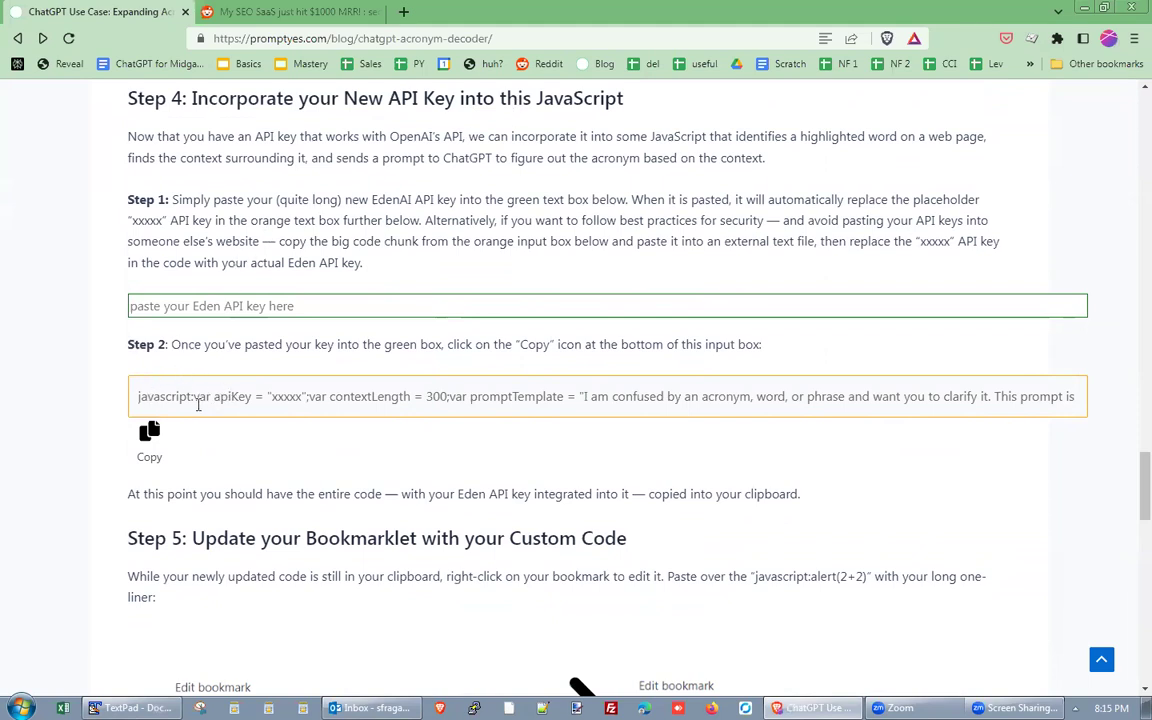
pyautogui.moveTo(270, 398); pyautogui.dragTo(300, 398)
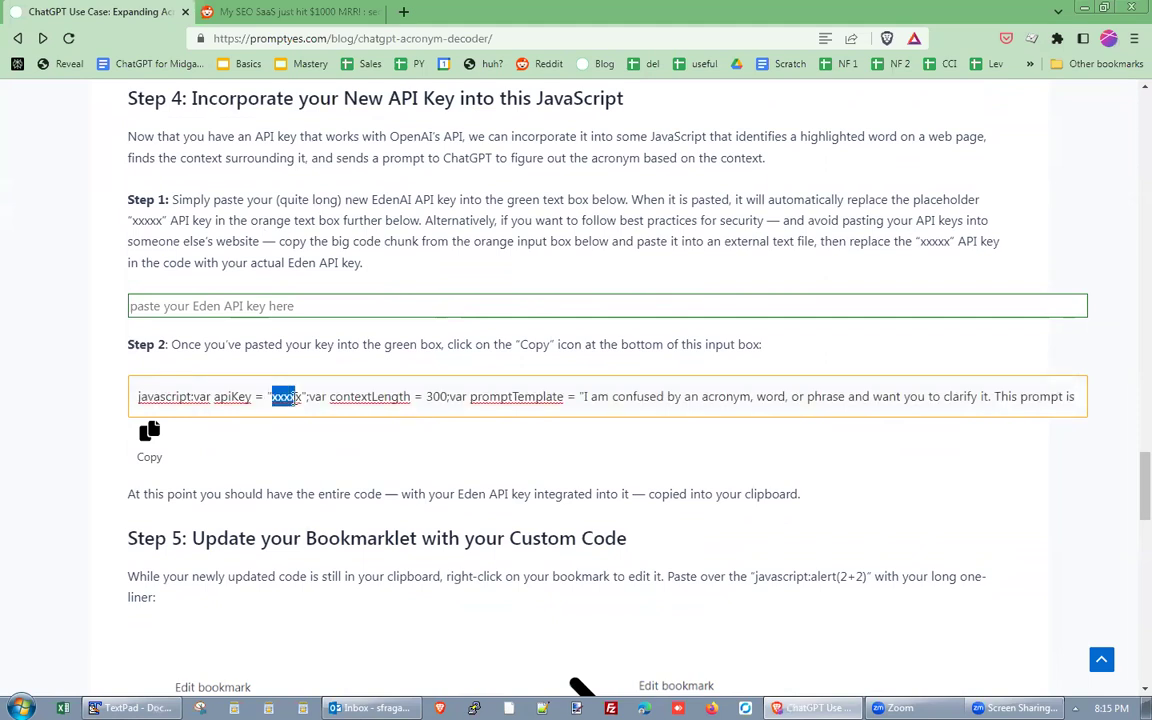
pyautogui.click(196, 306)
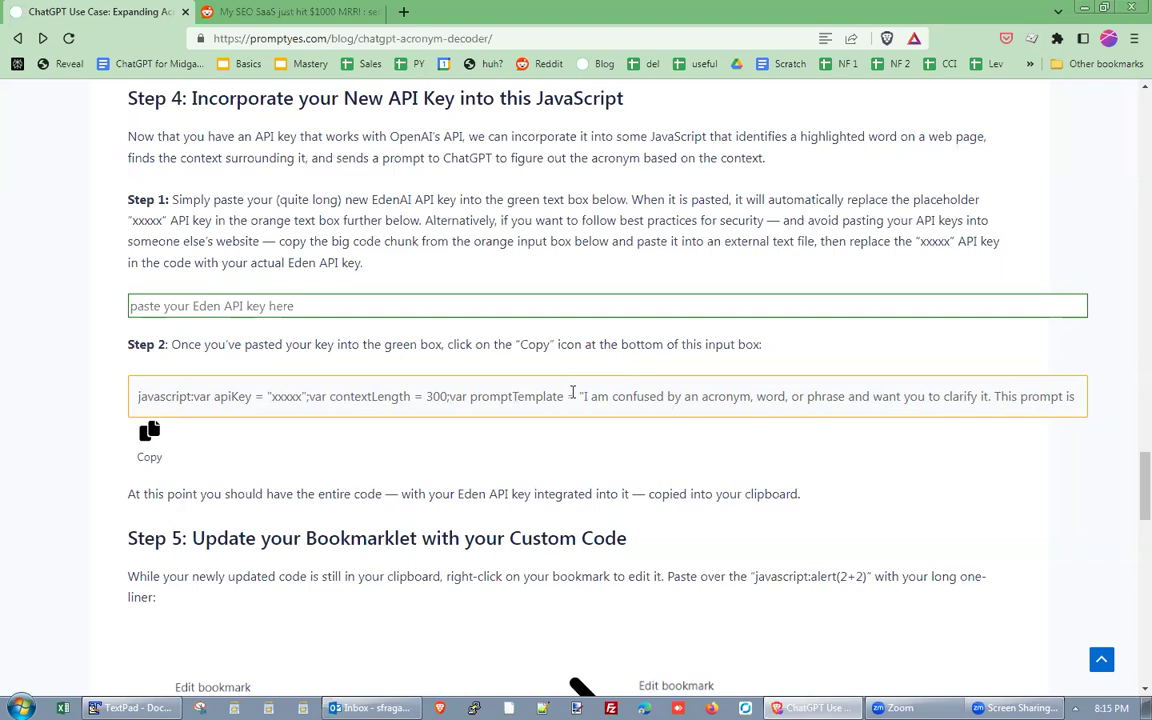
pyautogui.moveTo(581, 393); pyautogui.dragTo(859, 394)
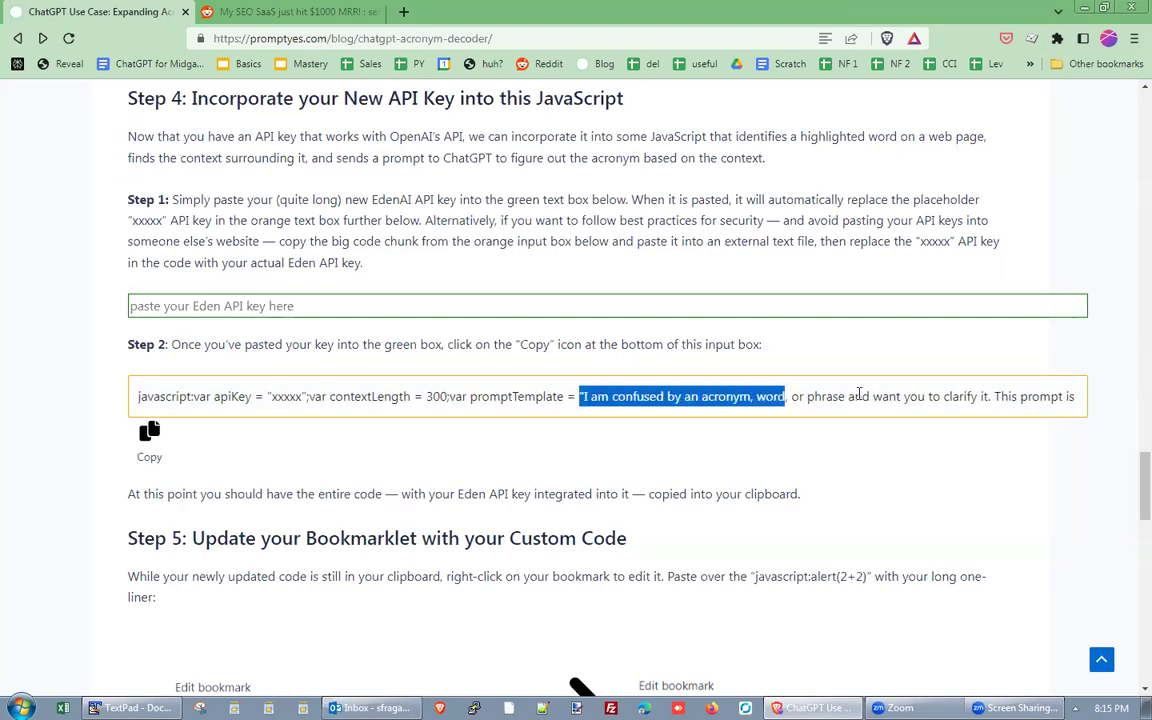
pyautogui.click(996, 397)
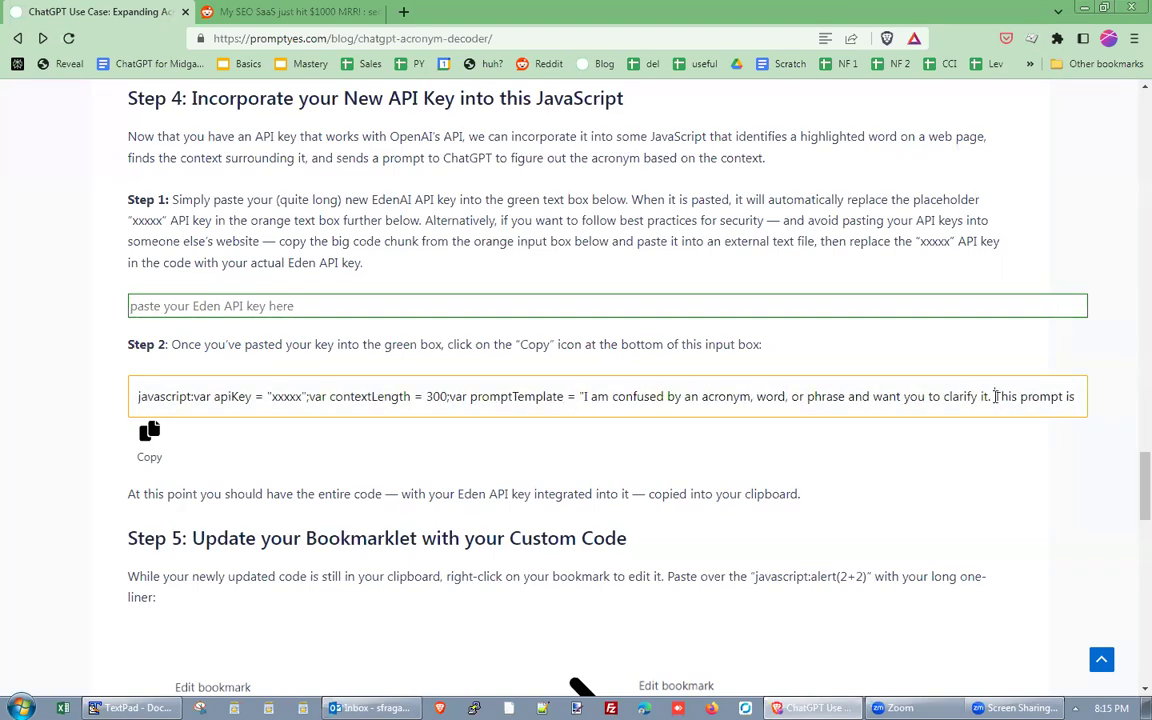
pyautogui.click(299, 396)
pyautogui.doubleClick(289, 396)
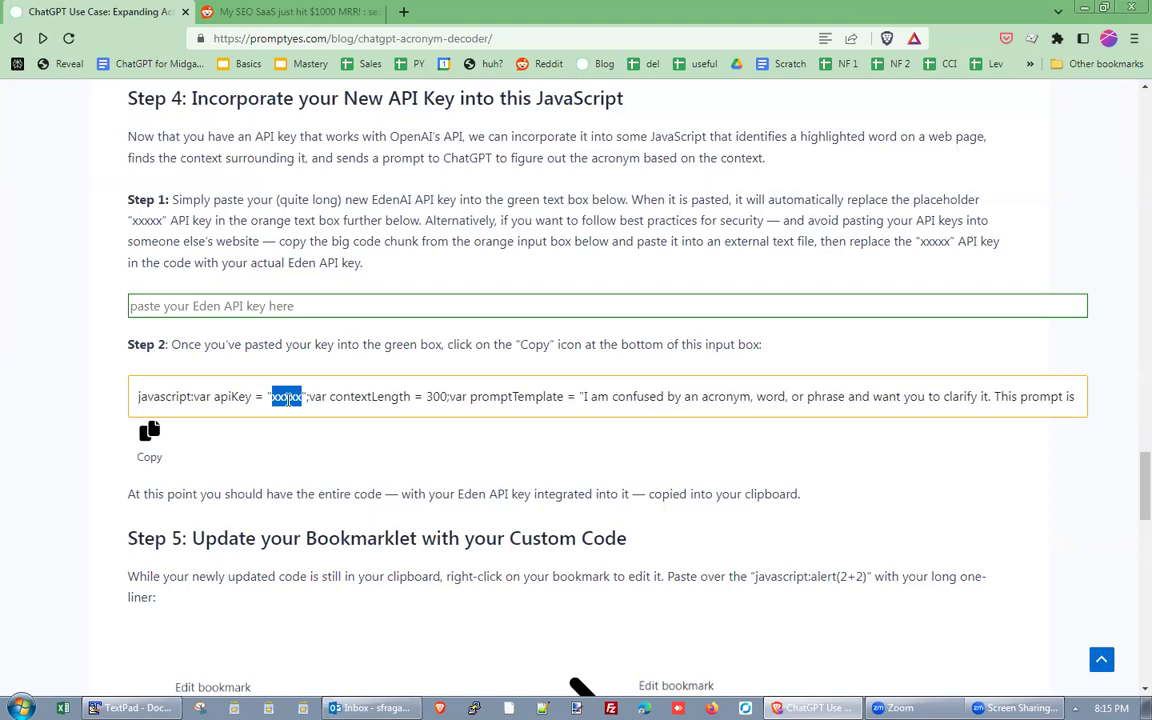
# Step: Paste the Eden AI API key into the article's green key field and copy the updated JavaScript code
pyautogui.rightClick(264, 311)
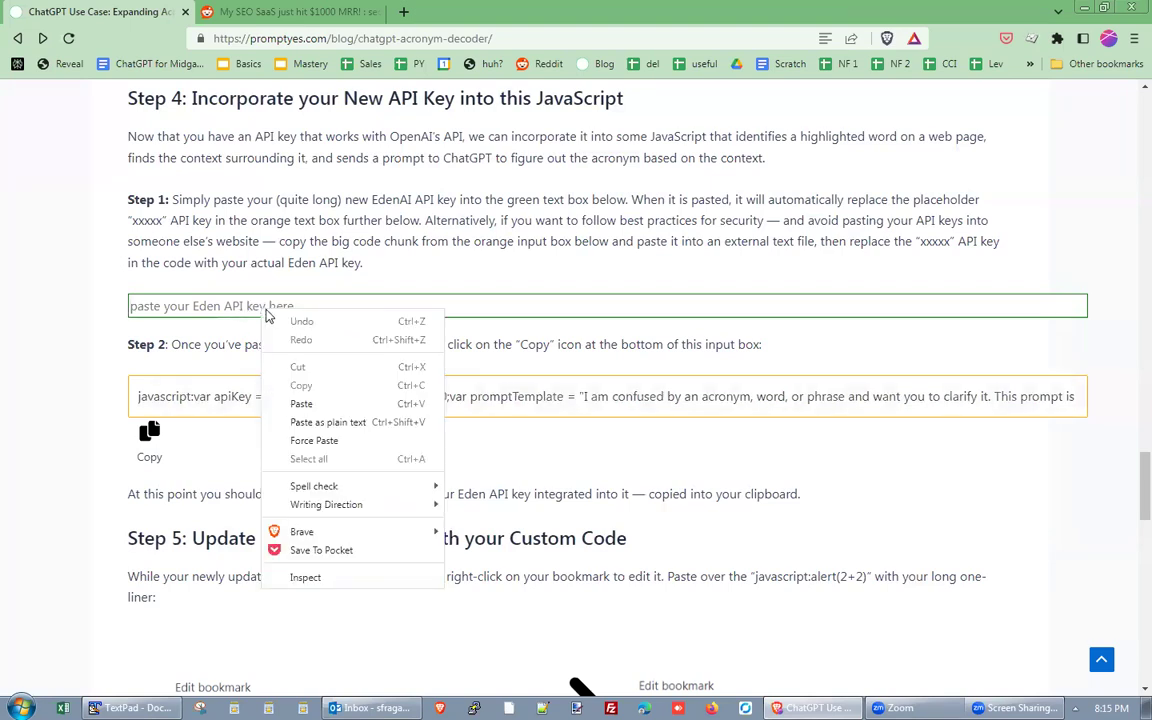
pyautogui.click(303, 405)
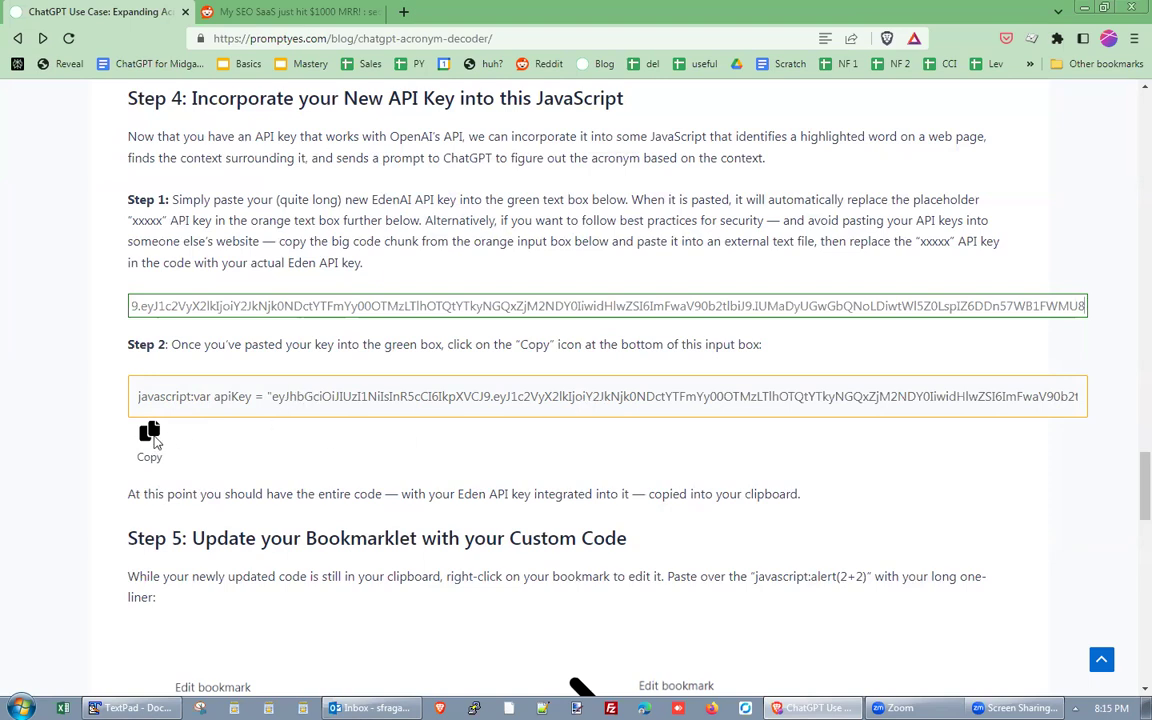
pyautogui.click(149, 432)
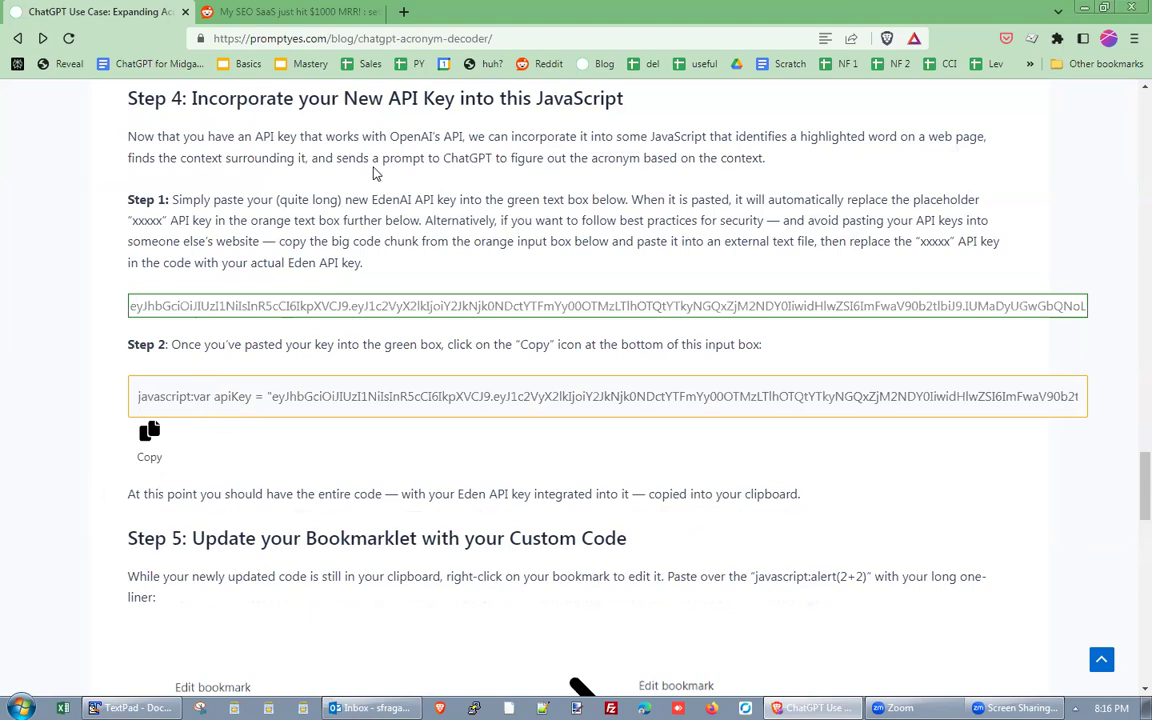
# Step: Replace the huh? bookmark's URL with the copied JavaScript code containing the API key and save the bookmark
pyautogui.click(403, 11)
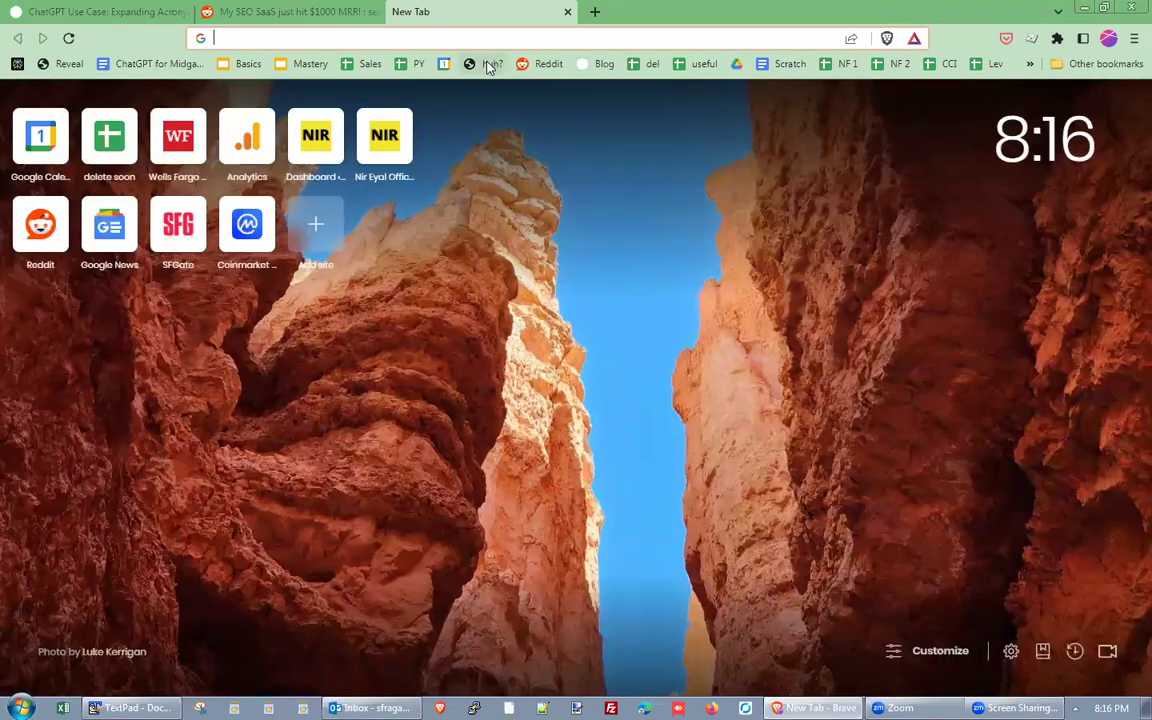
pyautogui.rightClick(489, 64)
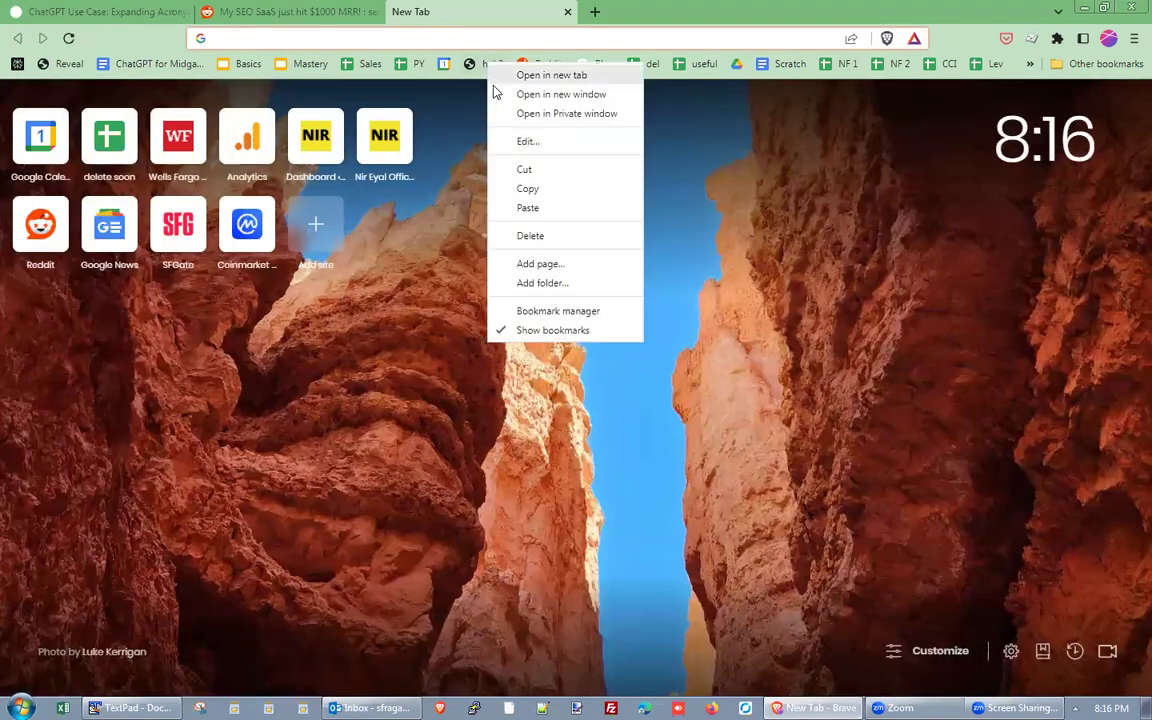
pyautogui.click(532, 146)
pyautogui.moveTo(560, 139); pyautogui.dragTo(412, 135)
pyautogui.press('BackSpace')
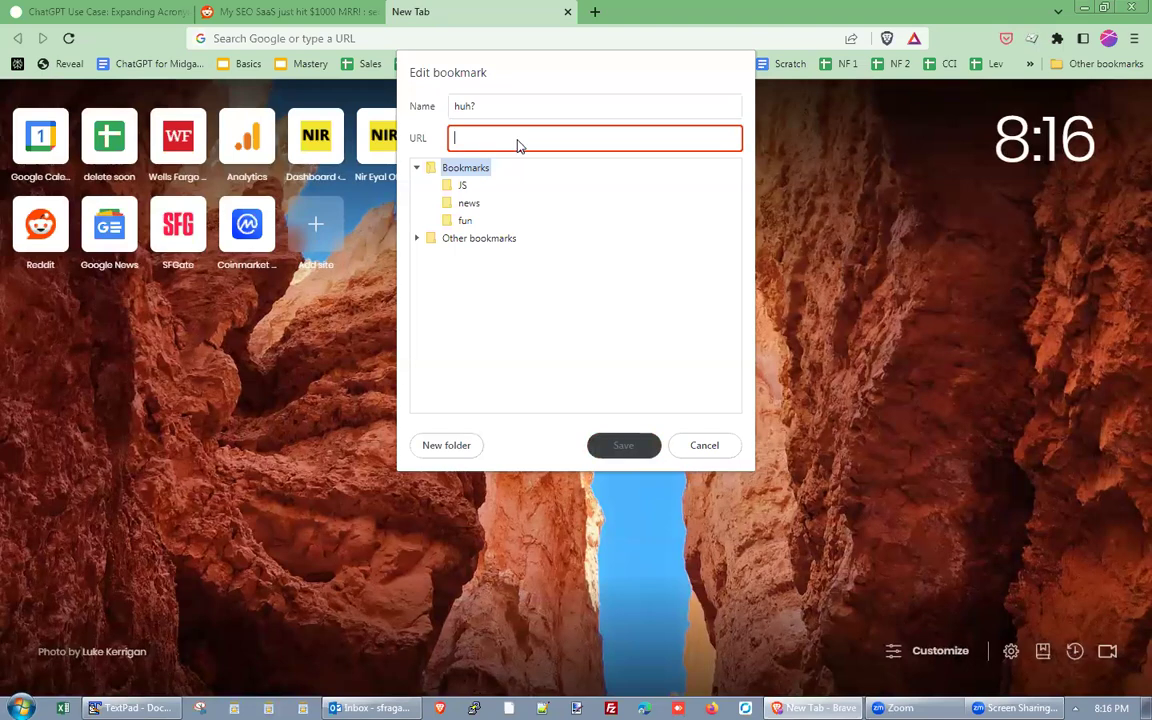
pyautogui.rightClick(518, 142)
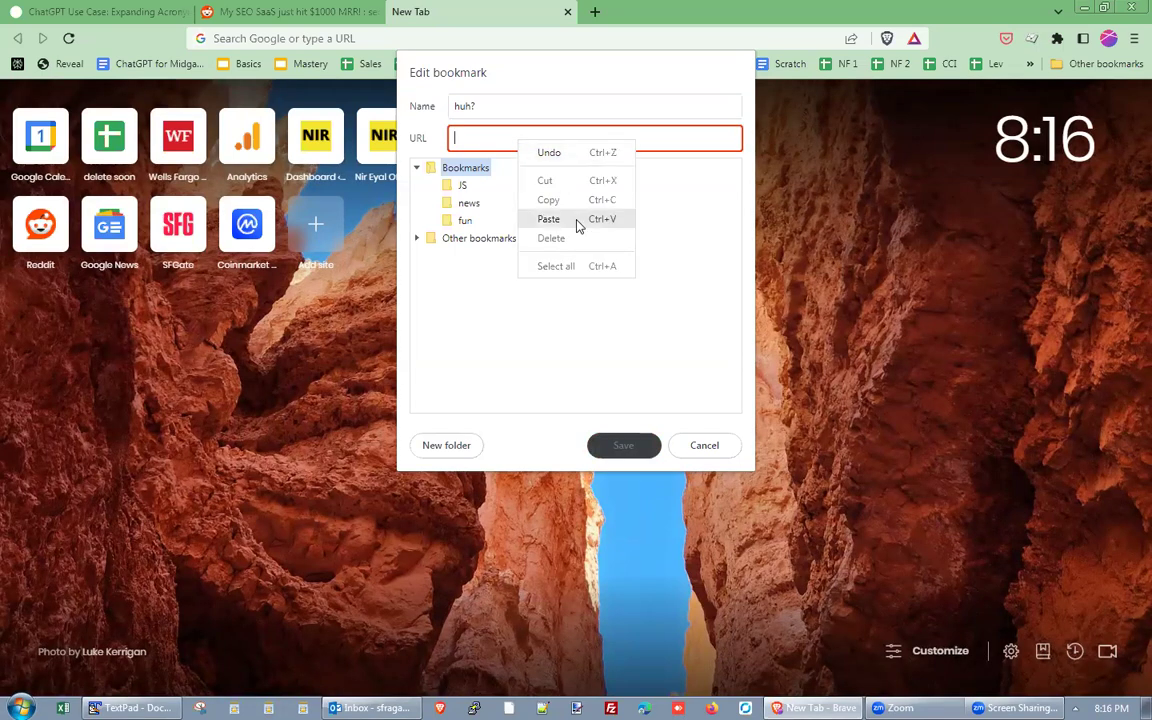
pyautogui.click(578, 226)
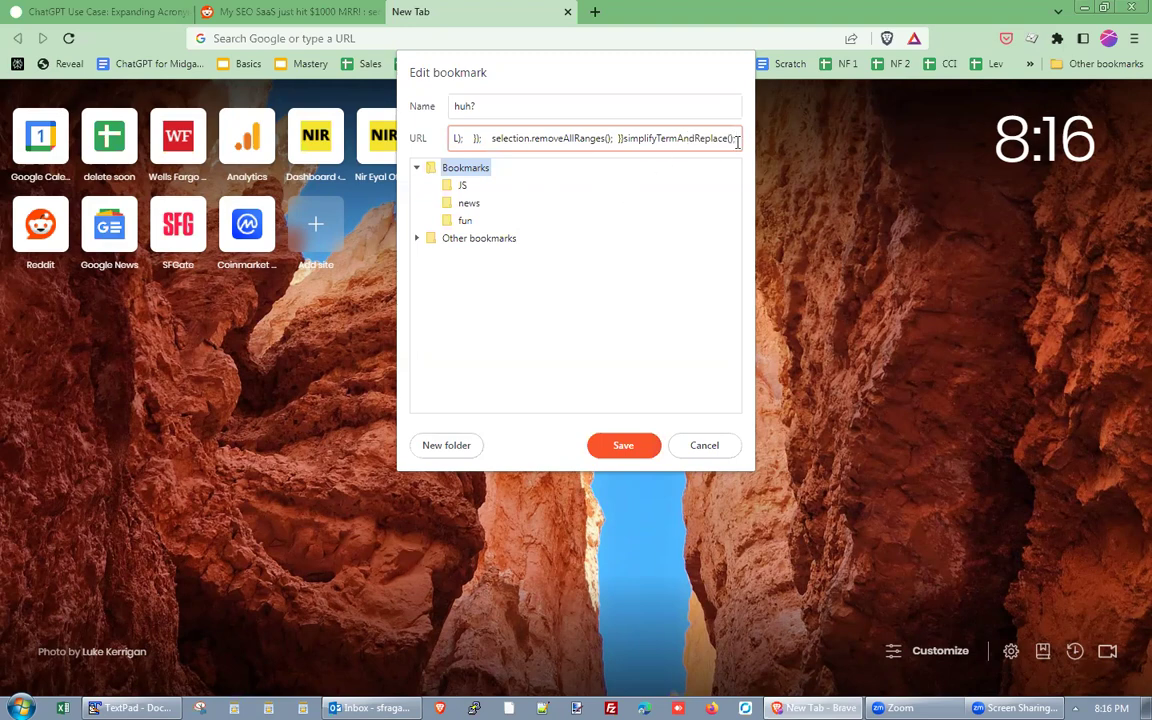
pyautogui.press('Home')
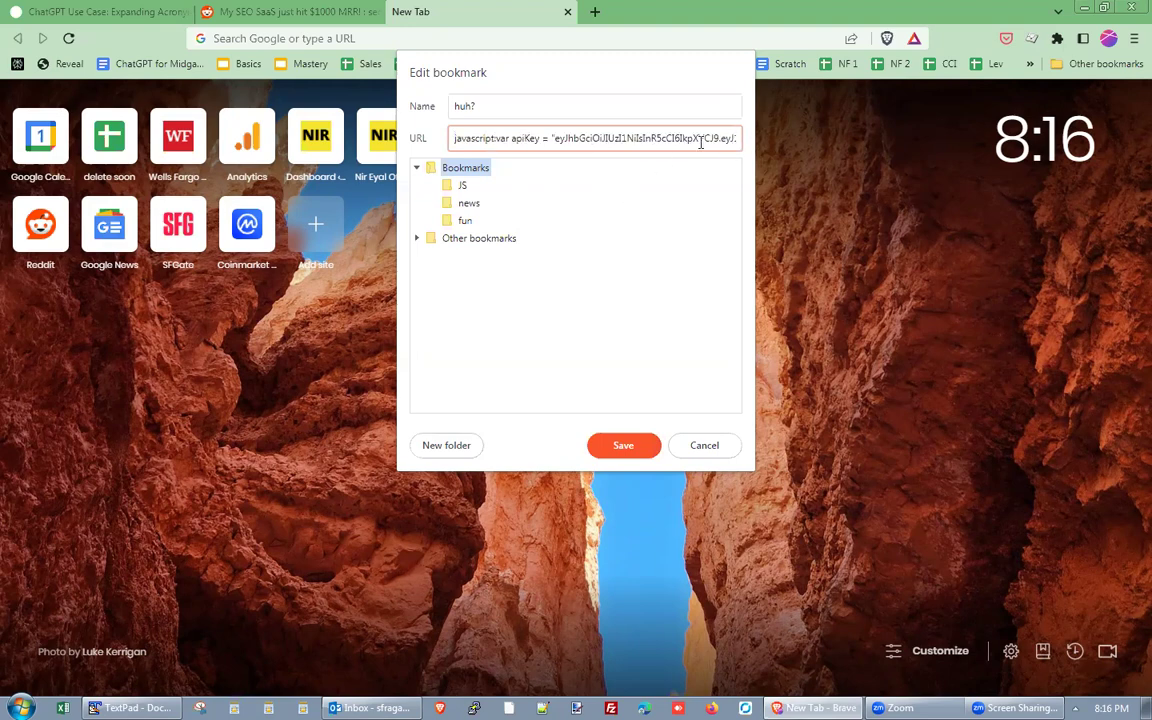
pyautogui.click(620, 446)
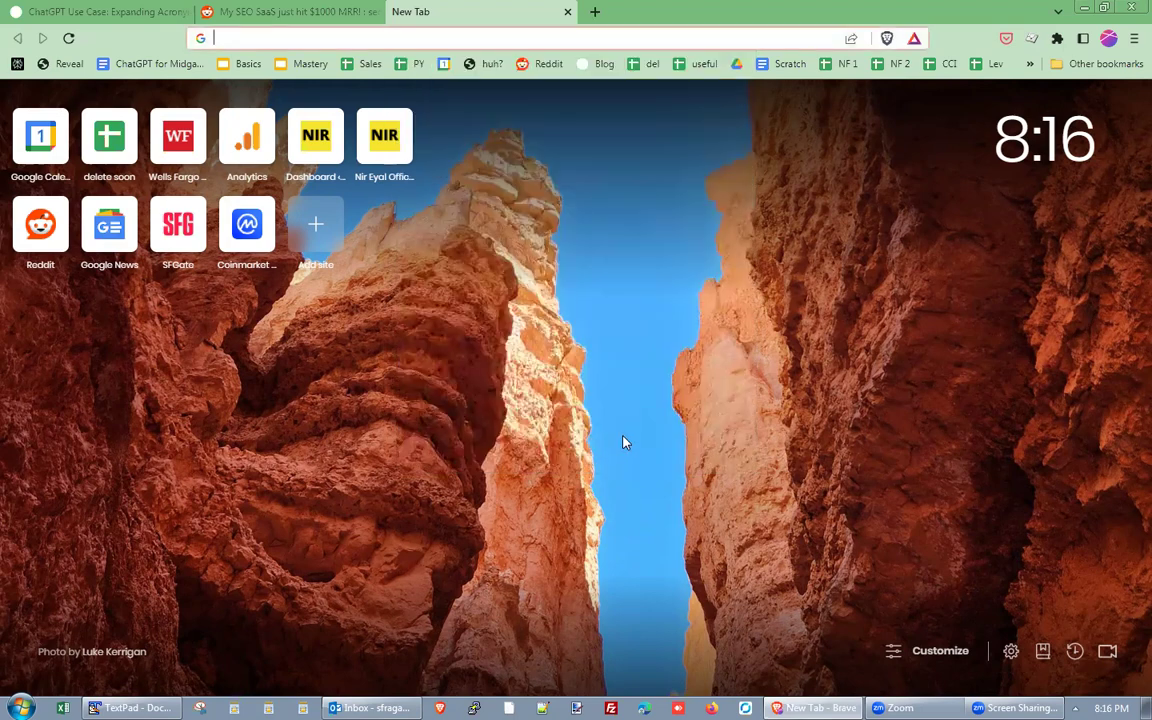
# Step: Close the new blank page, go back to the Reddit post about $1000 MRR, and reload it
pyautogui.click(567, 11)
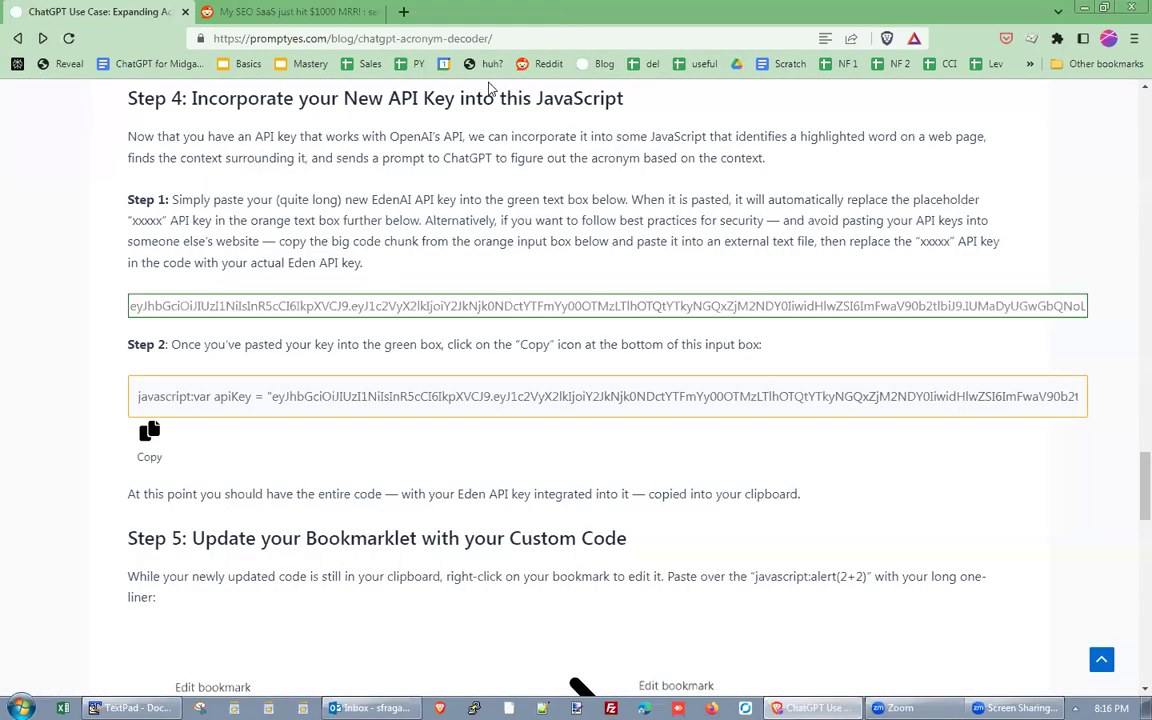
pyautogui.click(311, 9)
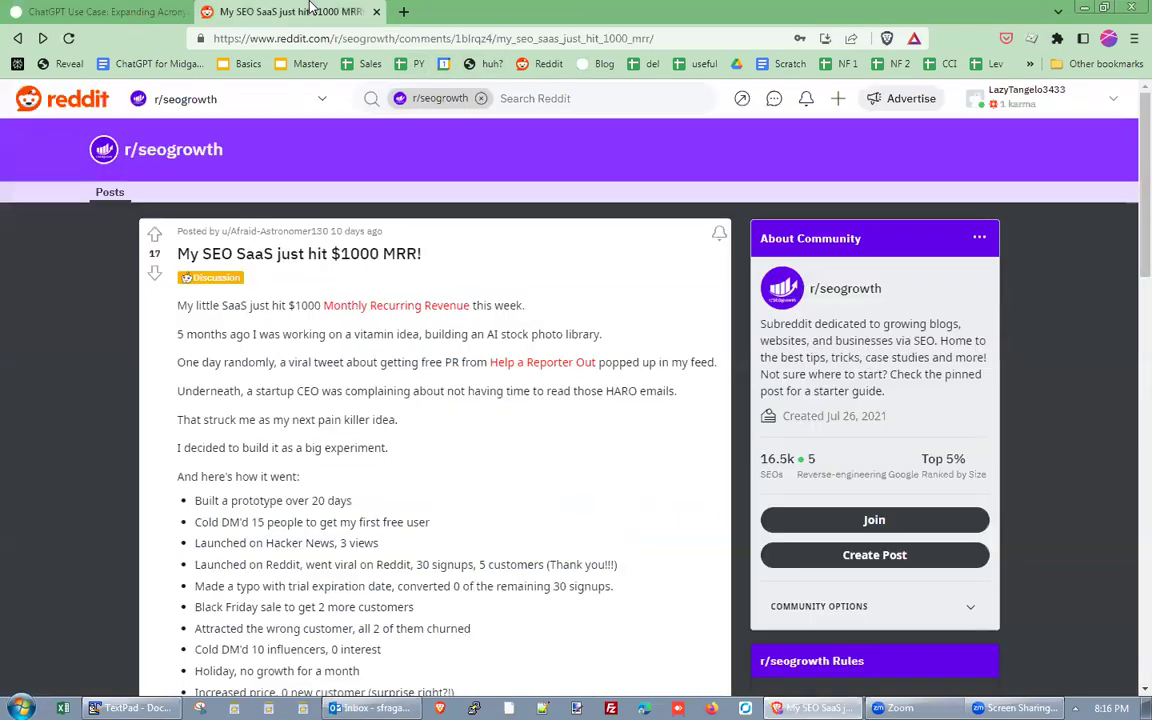
pyautogui.click(68, 38)
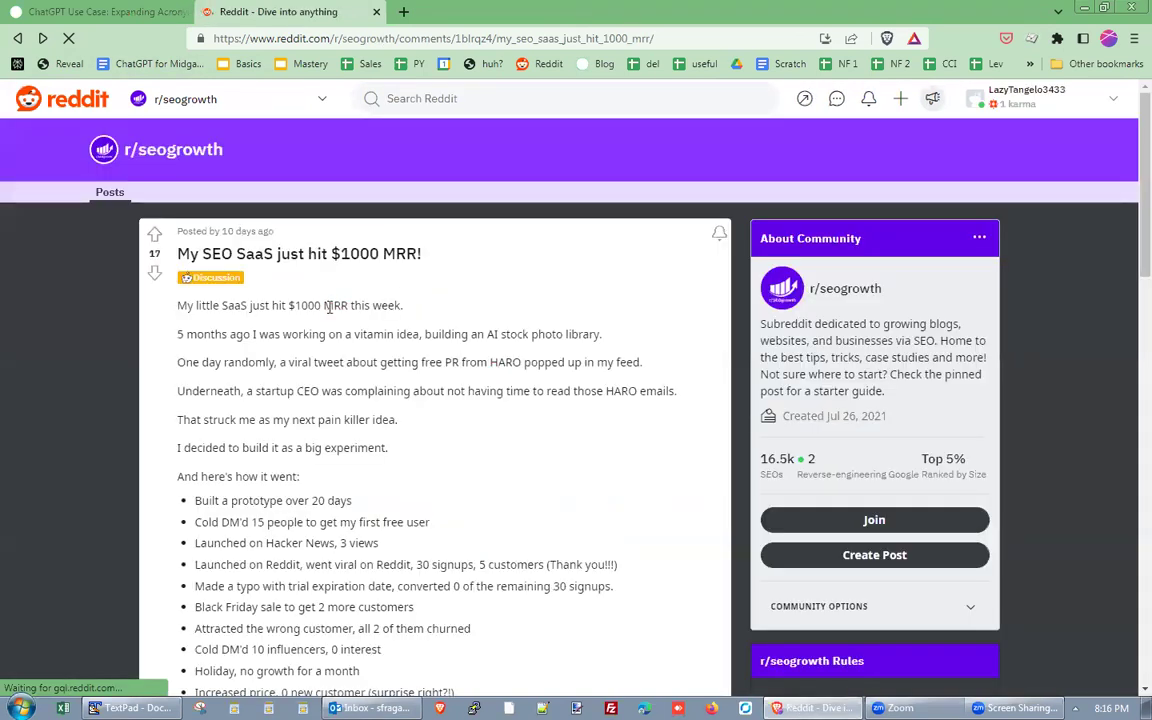
# Step: Expand MRR in the post's opening sentence and DM in the list item about 15 people with the huh? bookmarklet
pyautogui.doubleClick(329, 307)
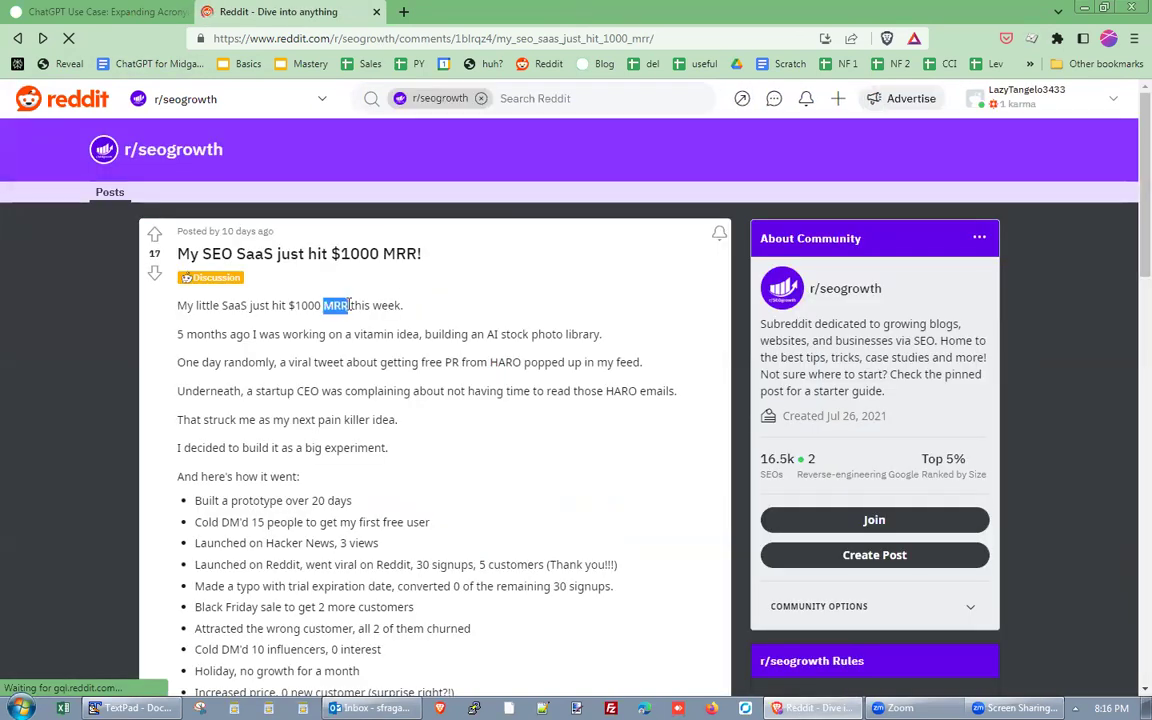
pyautogui.click(492, 71)
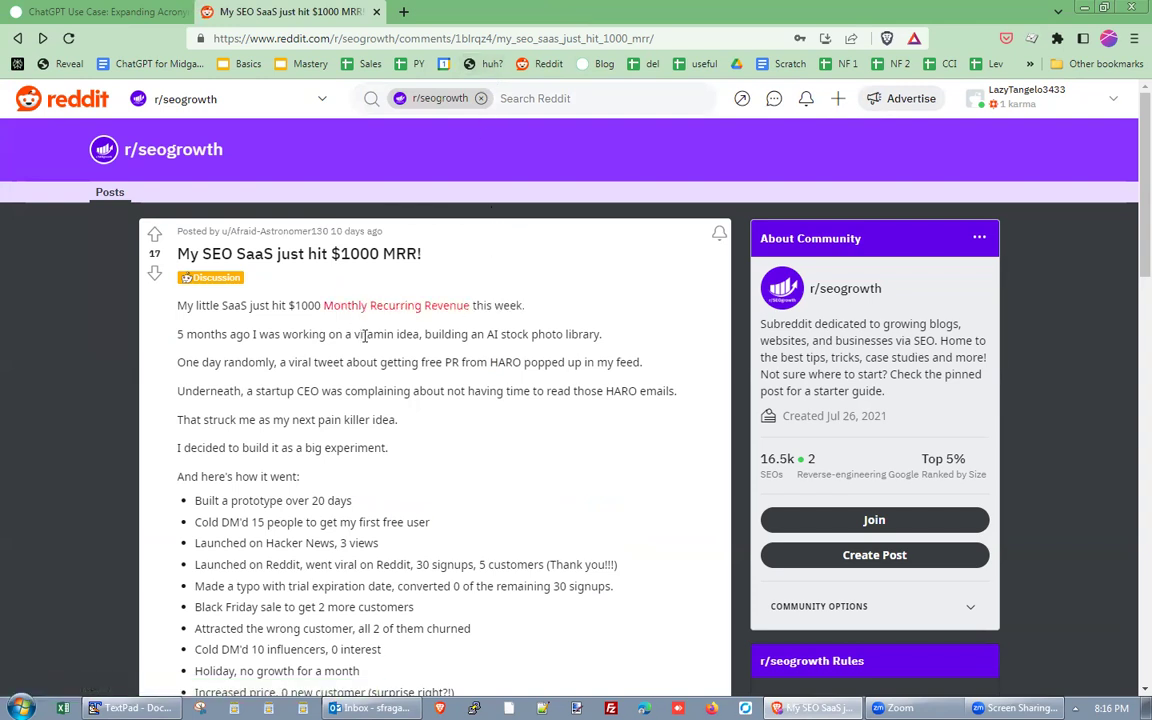
pyautogui.moveTo(222, 521); pyautogui.dragTo(240, 521)
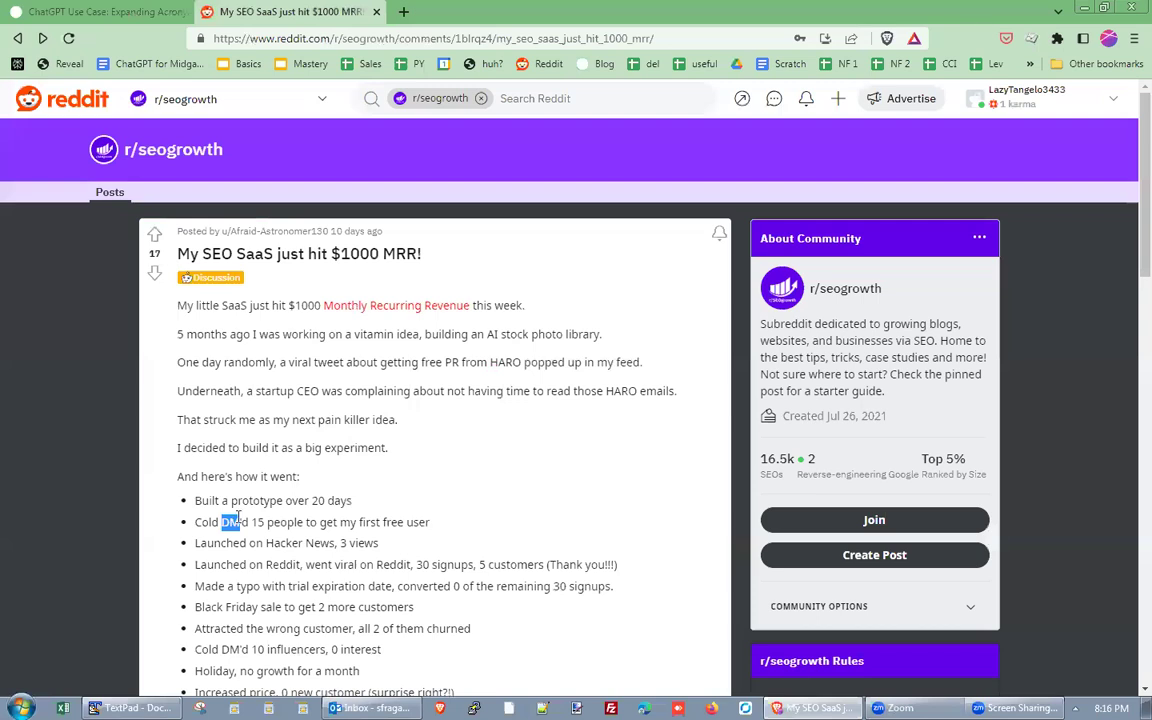
pyautogui.click(472, 69)
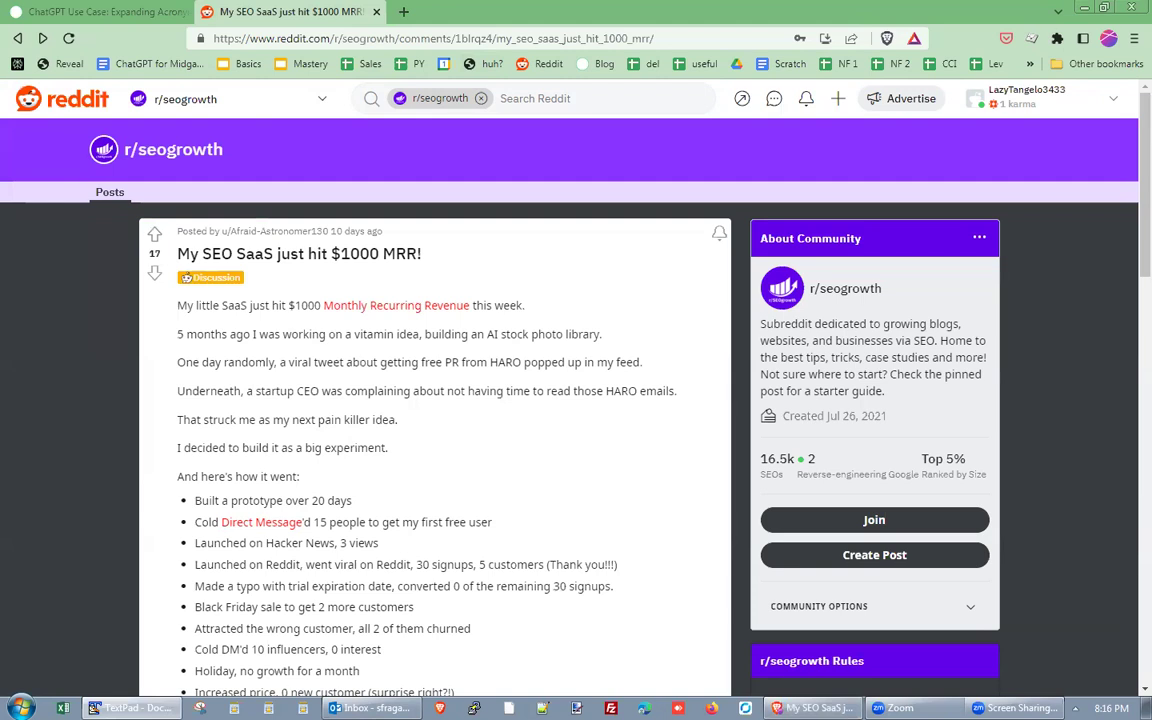
# Step: Switch to TextPad and replace the standalone API key in Document4 with the copied JavaScript code containing the API key, with word wrap on
pyautogui.click(130, 708)
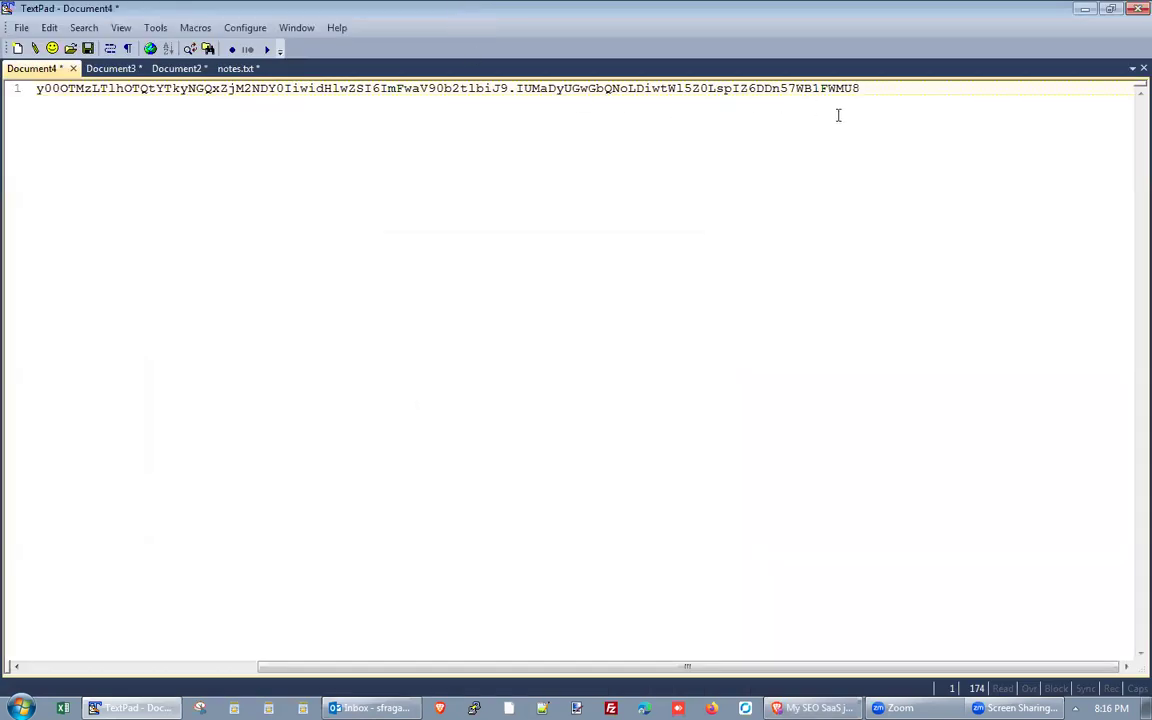
pyautogui.press('Return')
pyautogui.press('Return')
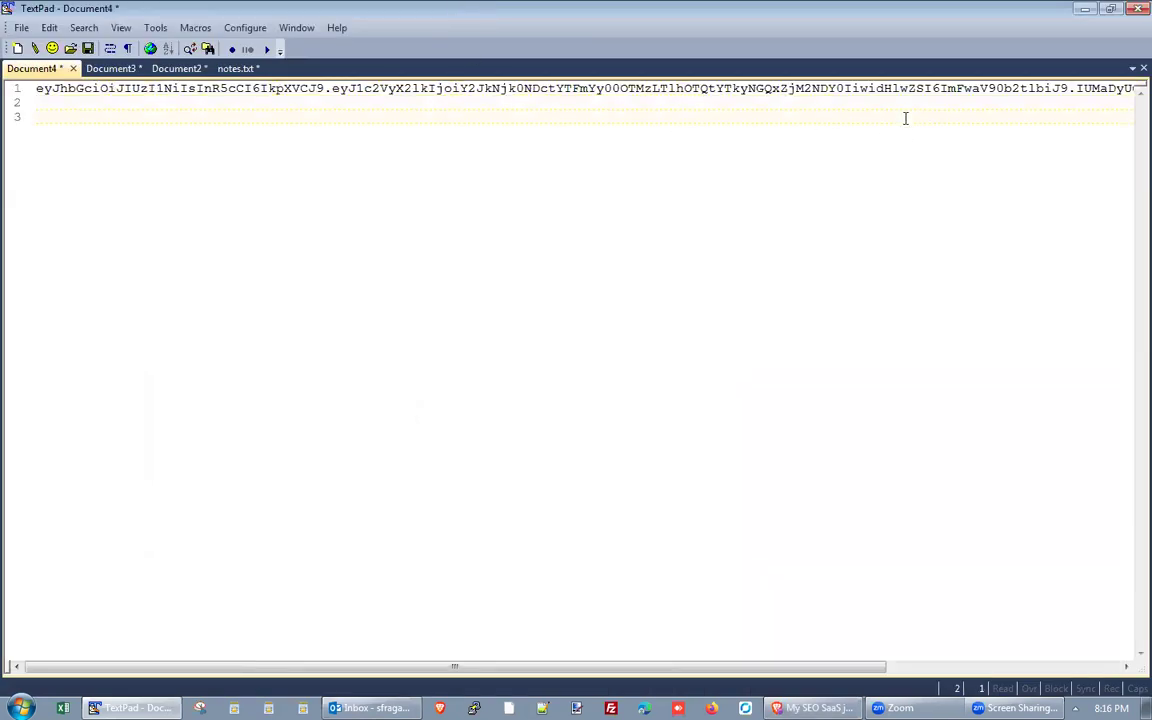
pyautogui.hotkey('ctrl', 'v')
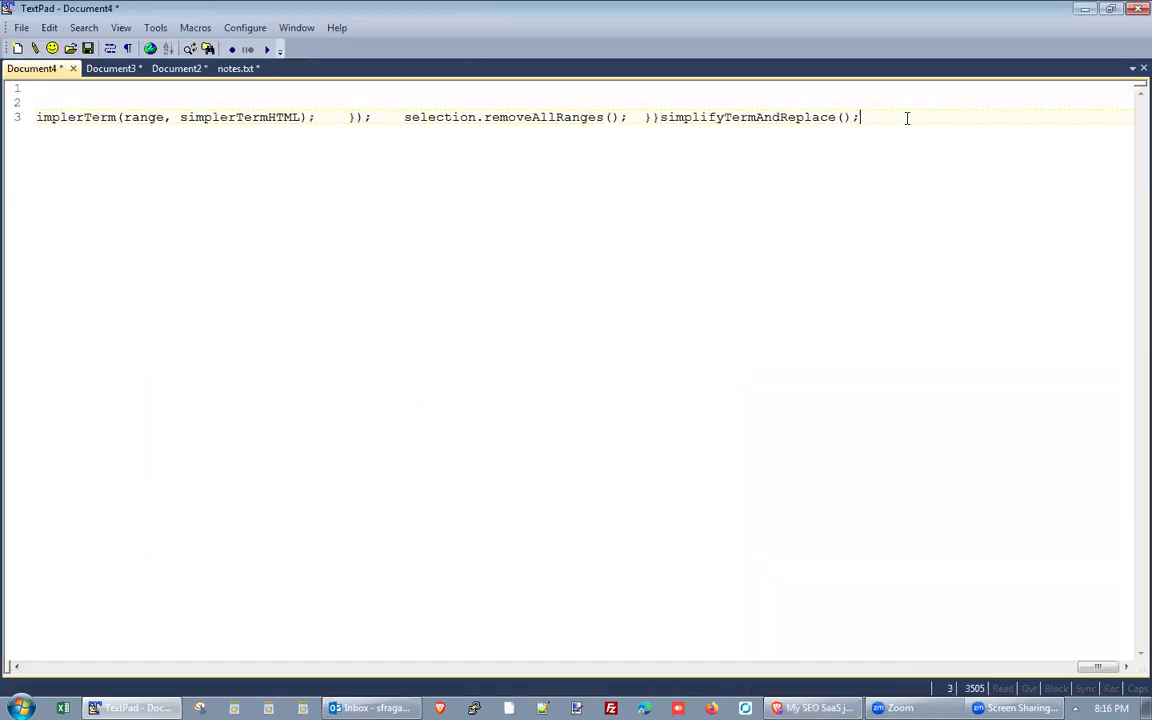
pyautogui.click(110, 48)
pyautogui.click(18, 88)
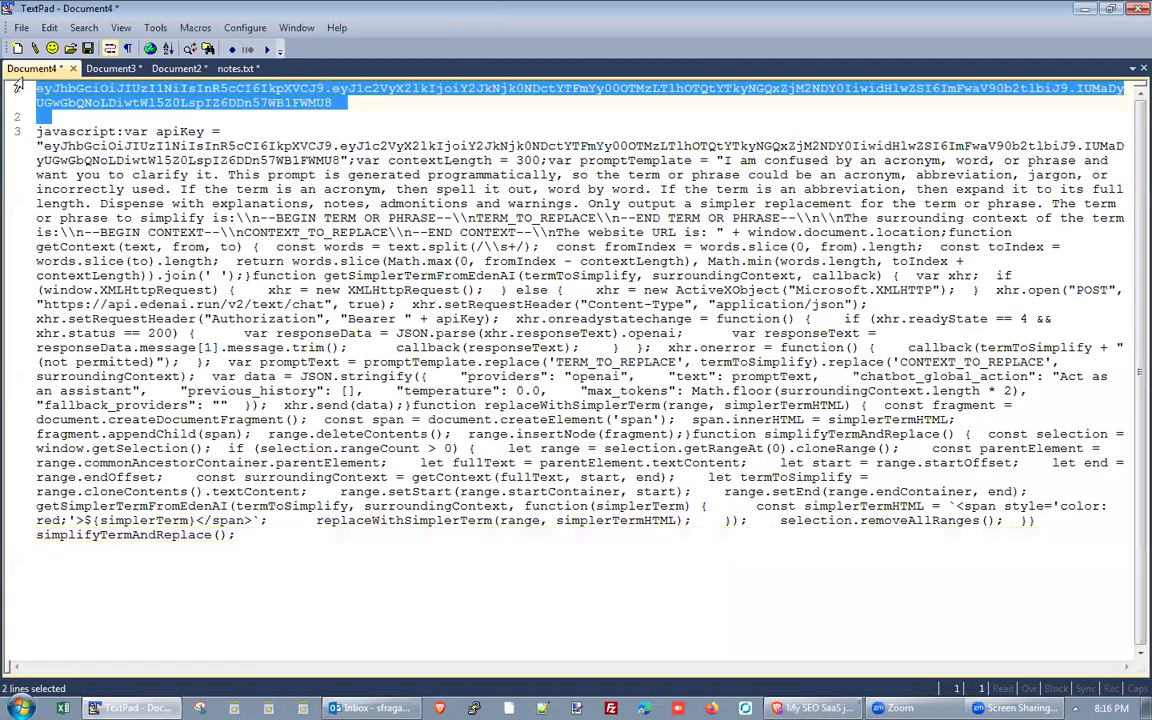
pyautogui.press('Delete')
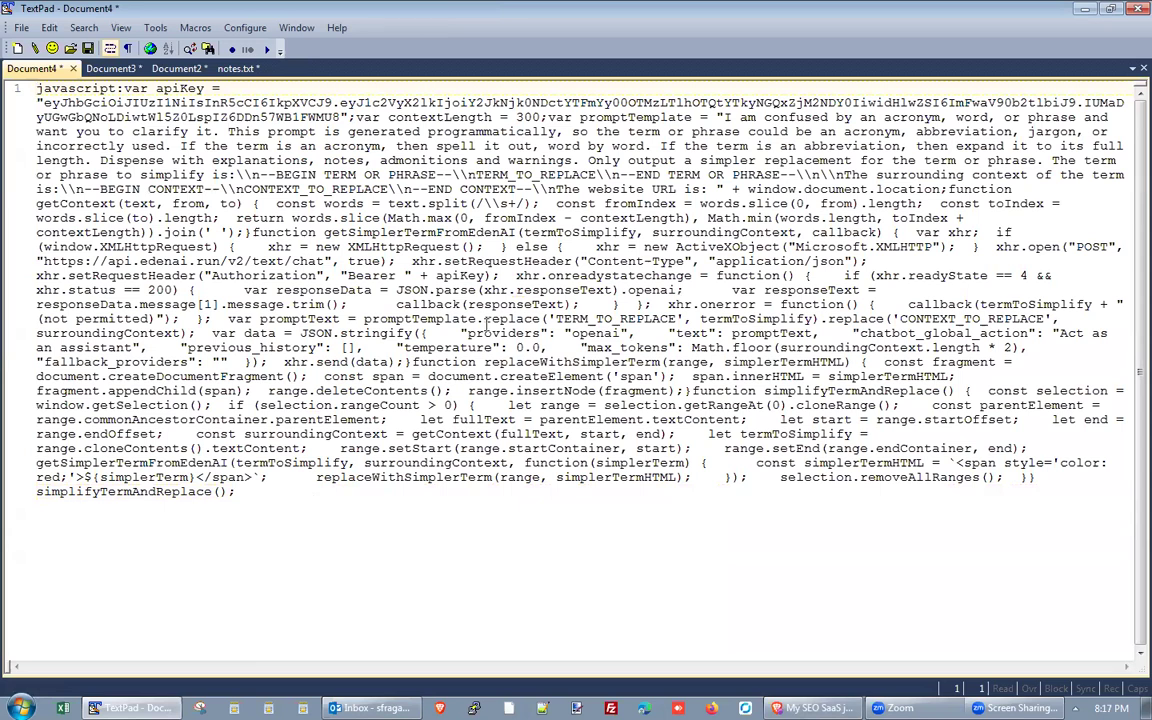
# Step: Examine the code's prompt template and TERM_TO_REPLACE placeholder, and highlight the context around Direct Message in the Reddit post in Brave
pyautogui.moveTo(724, 117); pyautogui.dragTo(886, 124)
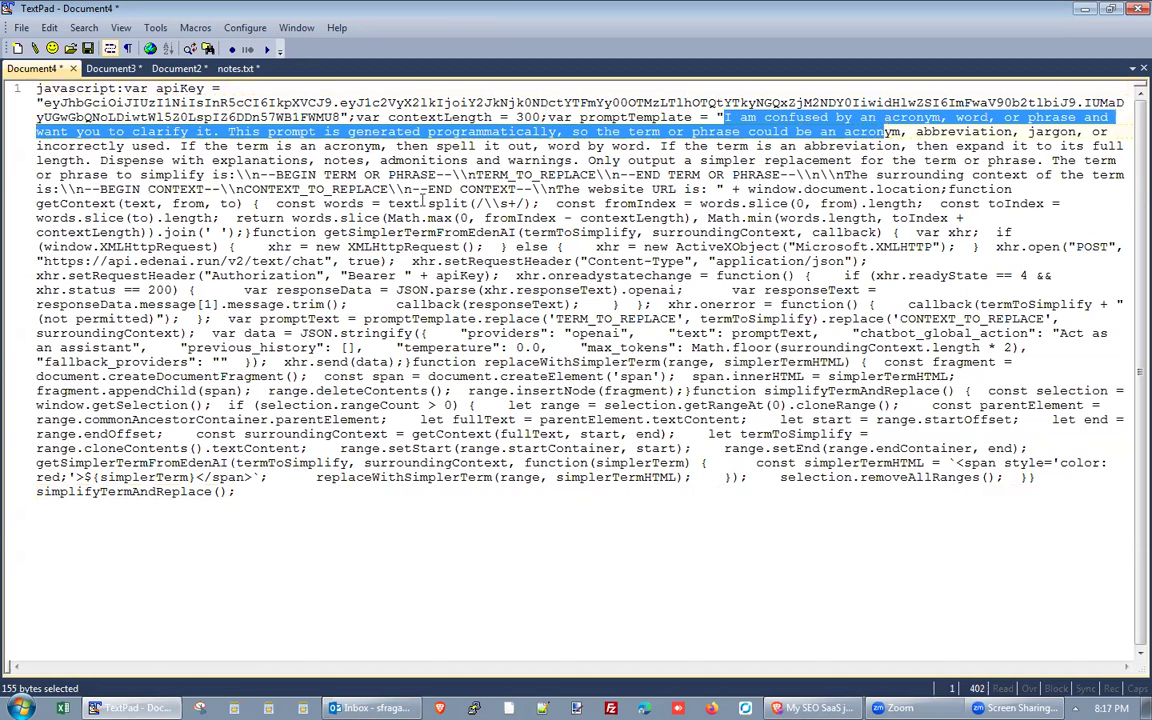
pyautogui.moveTo(475, 174); pyautogui.dragTo(593, 174)
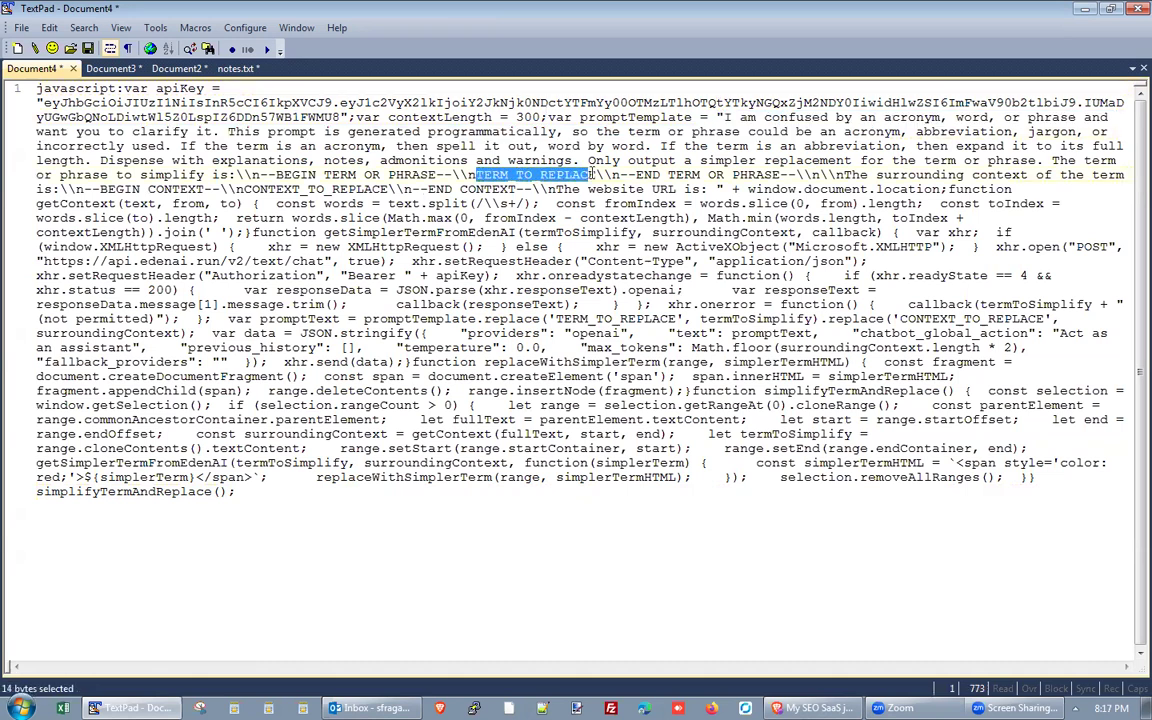
pyautogui.click(1084, 9)
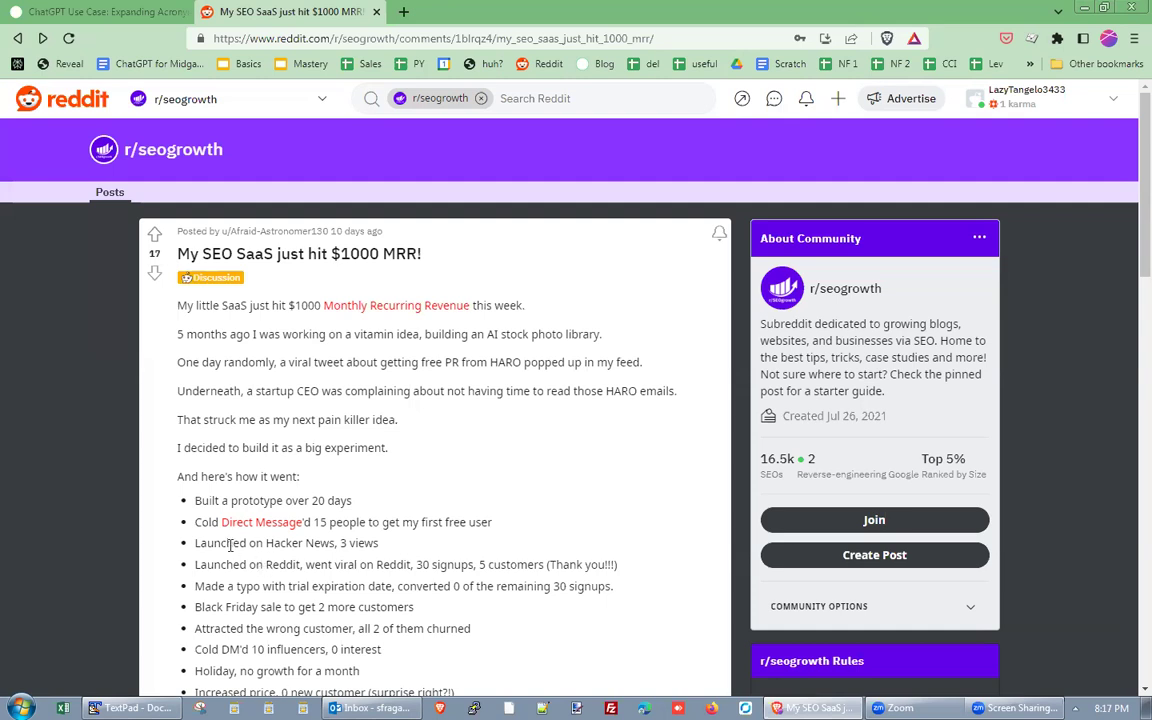
pyautogui.moveTo(221, 524); pyautogui.dragTo(170, 450)
pyautogui.moveTo(304, 522); pyautogui.dragTo(468, 570)
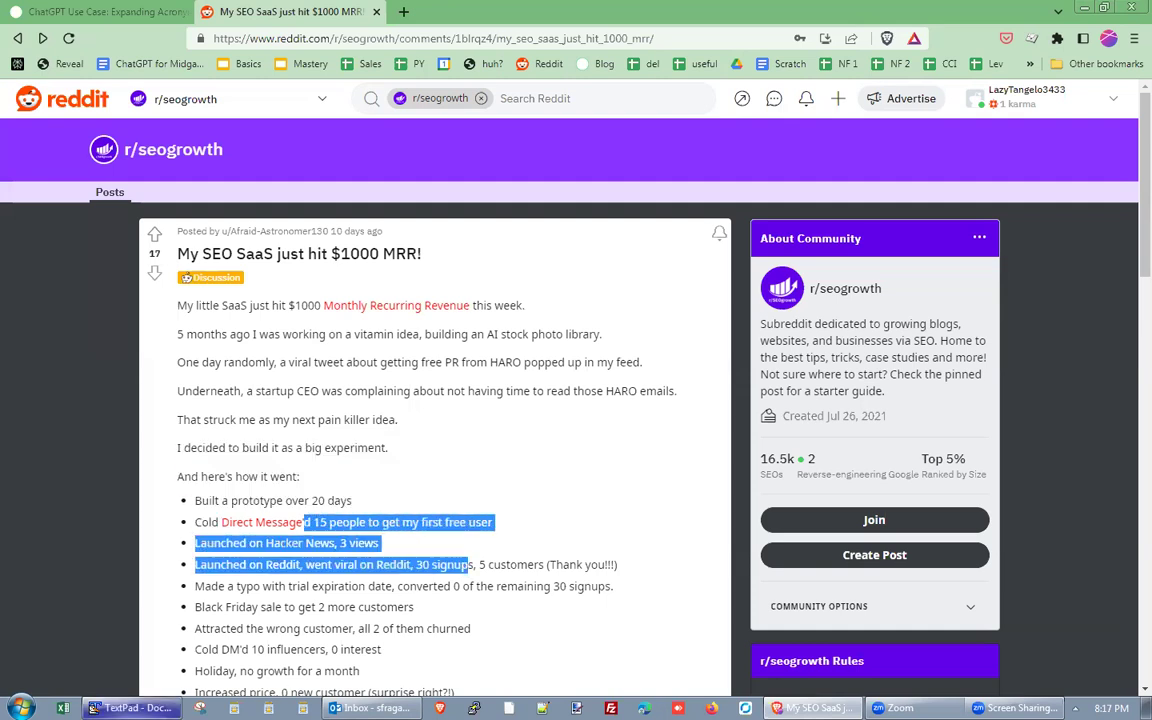
# Step: Switch back to TextPad and examine the contextLength value and the promptTemplate wording in the JavaScript code
pyautogui.hotkey('alt', 'Tab')
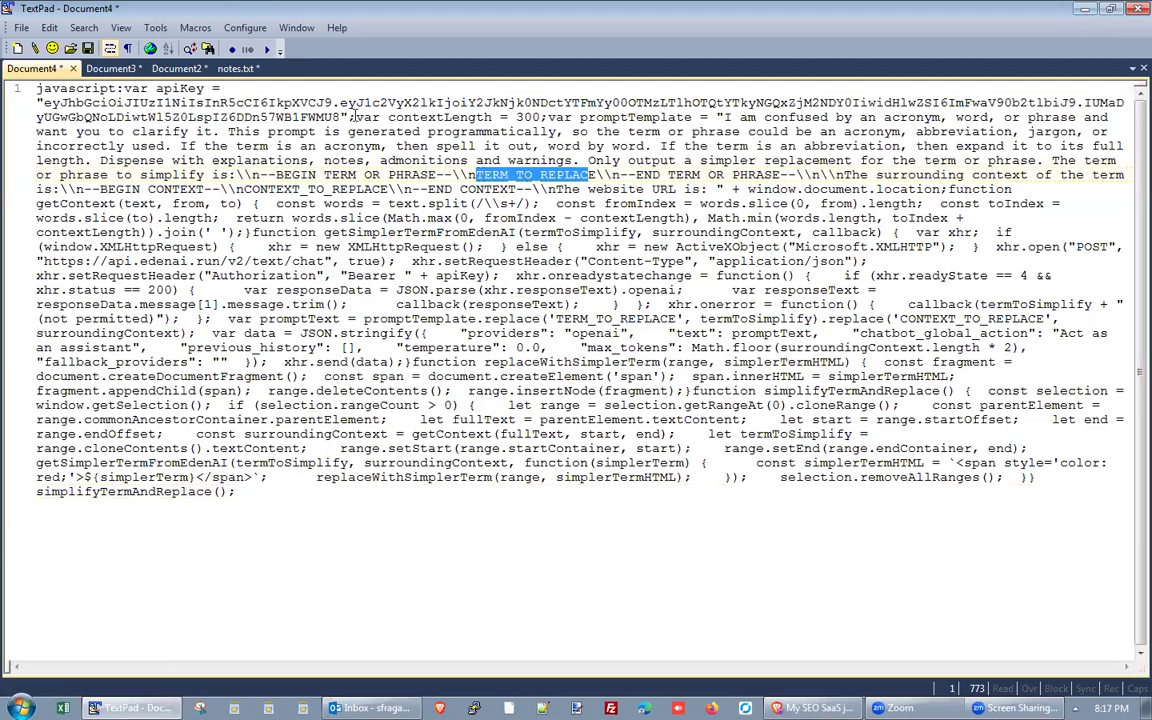
pyautogui.doubleClick(528, 117)
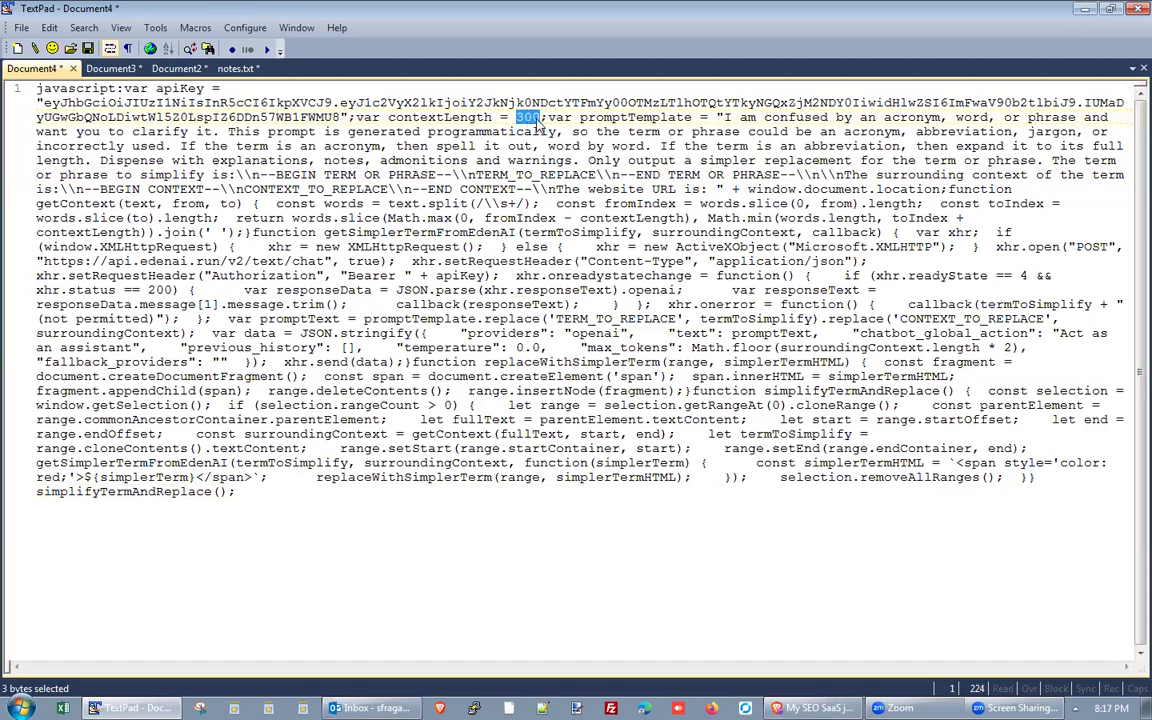
pyautogui.moveTo(724, 117); pyautogui.dragTo(906, 147)
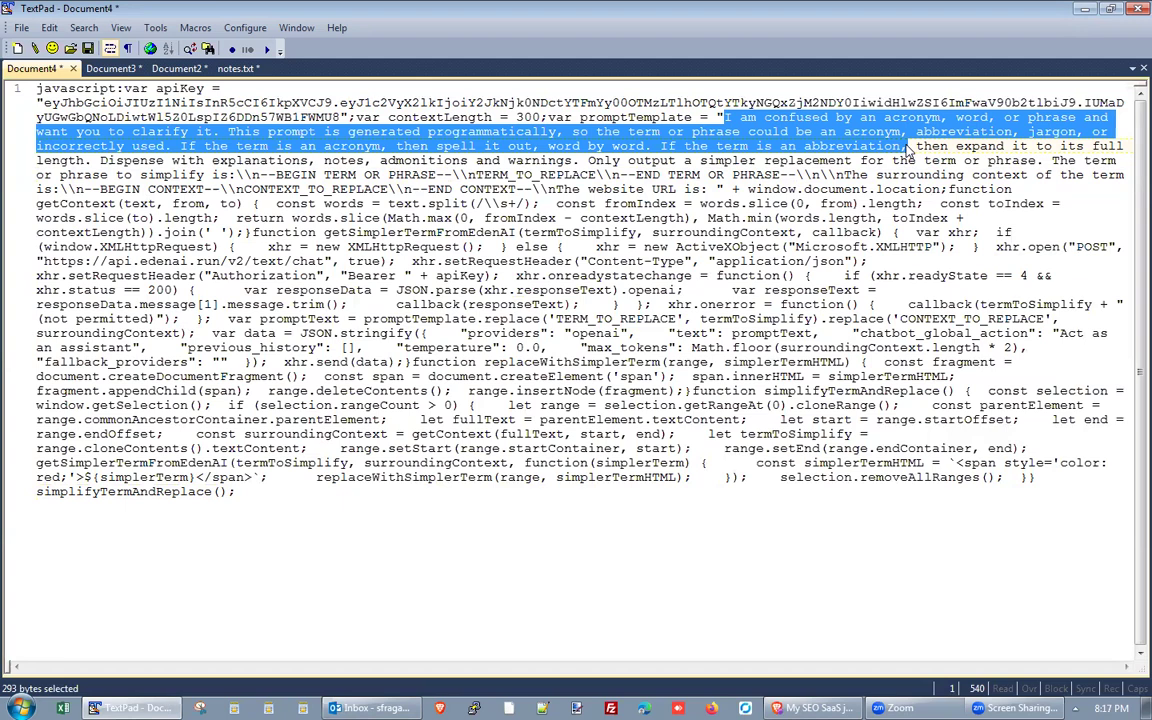
# Step: Switch back to Brave and return to the beginning of the Expanding Acronyms article
pyautogui.click(1085, 12)
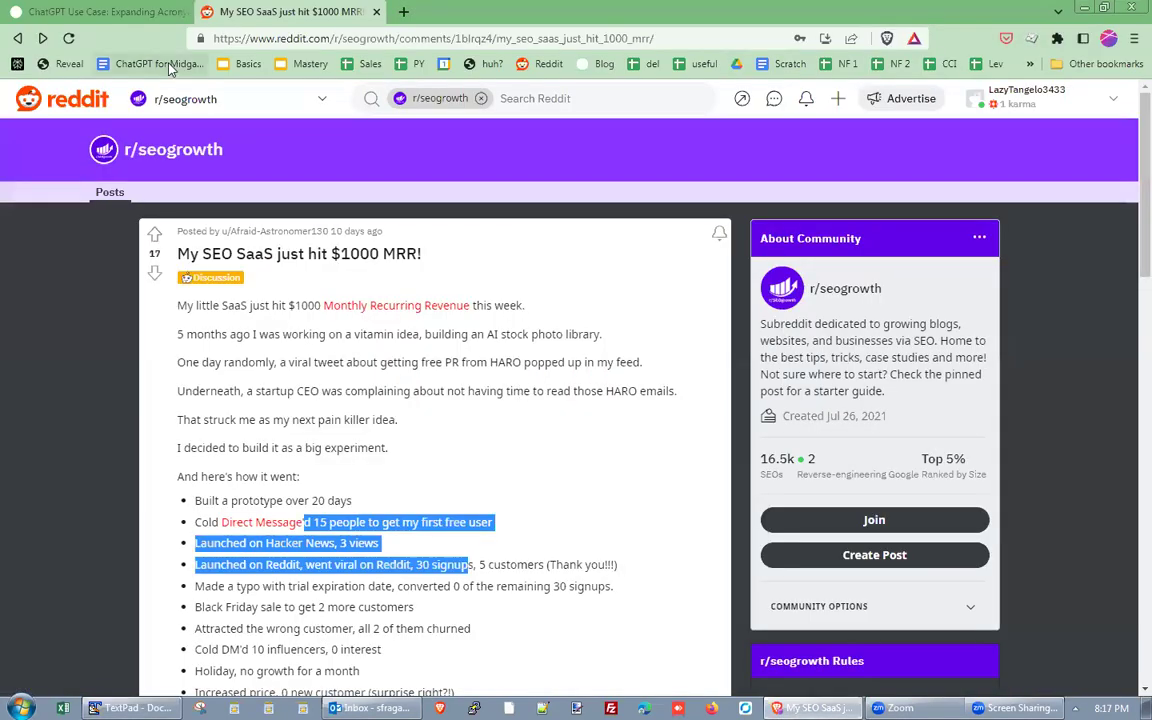
pyautogui.click(97, 8)
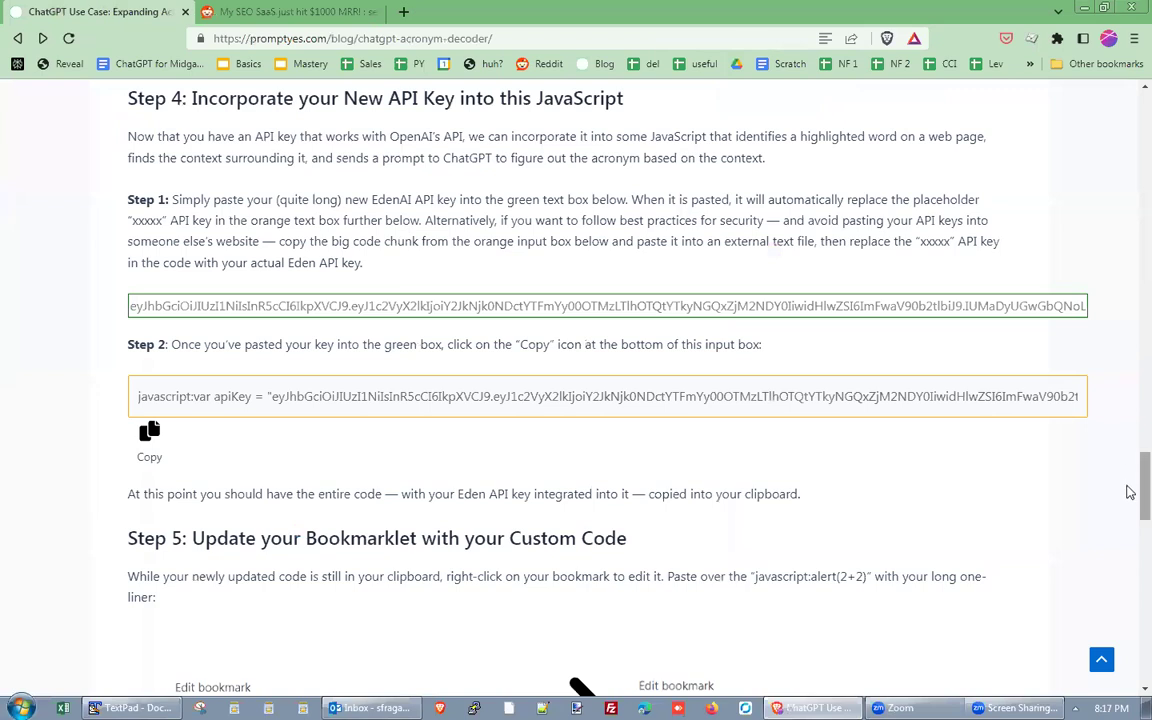
pyautogui.scroll(5, 1129, 483)
pyautogui.scroll(15, 1129, 265)
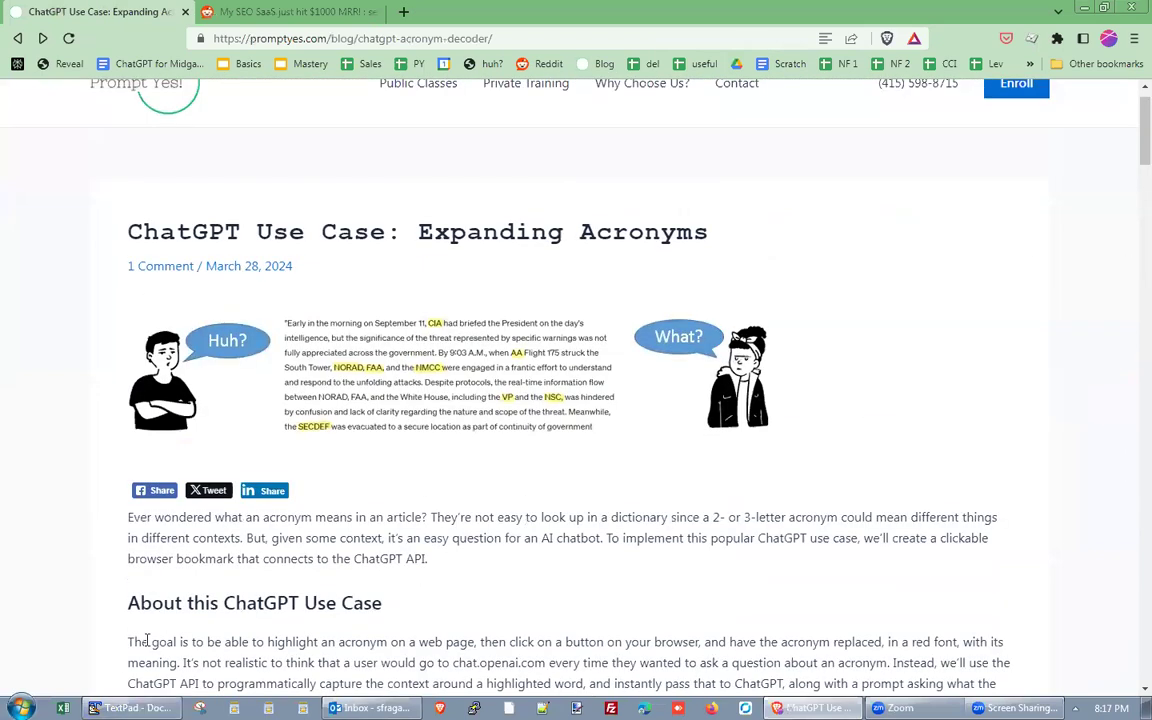